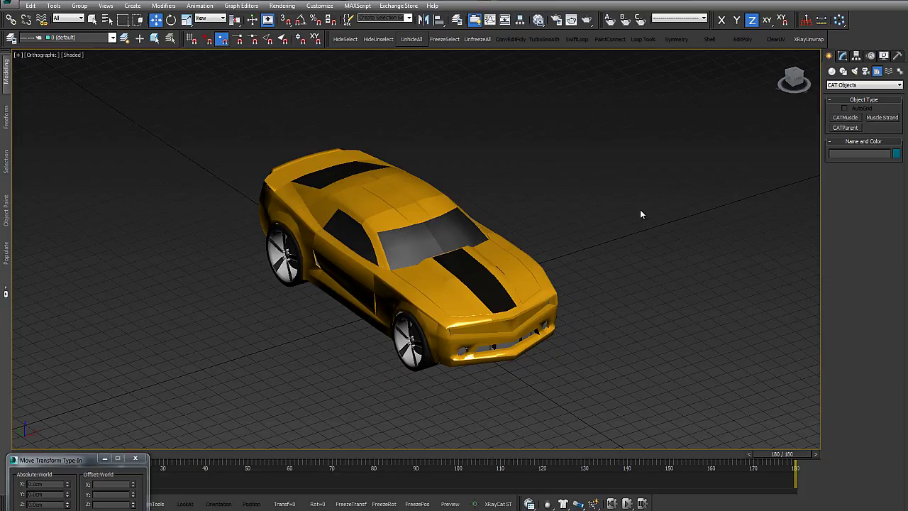
- Open the XRayCat Survival Toolkit and its Rig Tools, and place the two windows on either side of the car
alt+middle_drag(640, 210, 683, 198)
middle_drag(596, 221, 286, 253)
click(286, 254)
alt+middle_drag(379, 270, 342, 299)
click(497, 504)
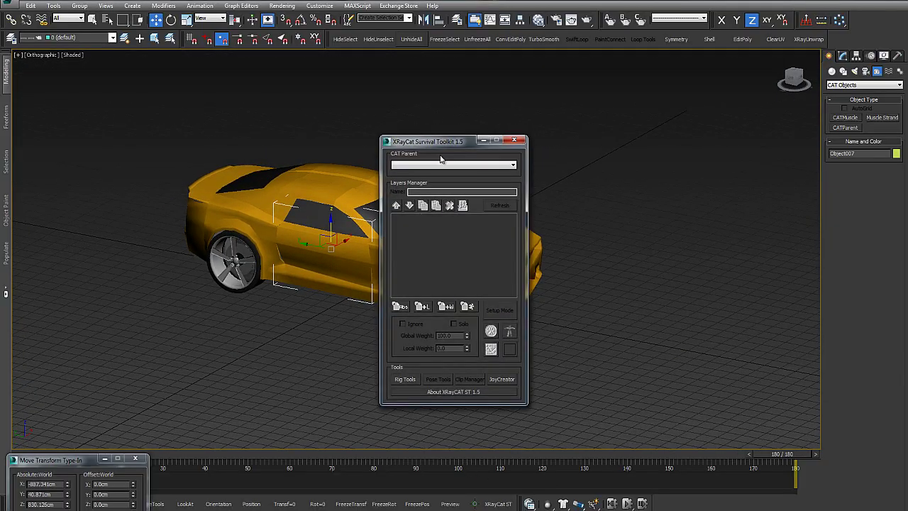
drag(437, 151, 72, 100)
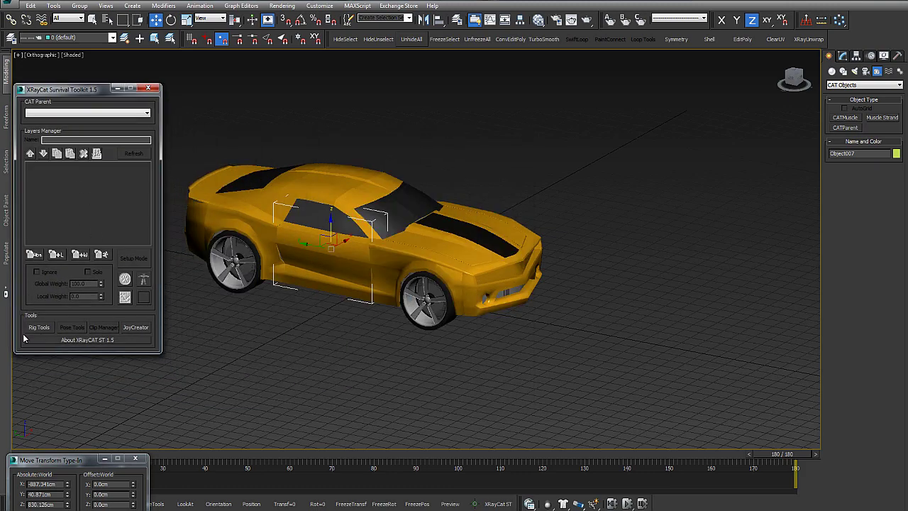
click(38, 327)
drag(444, 156, 758, 59)
- Create a CAT Parent on the ground beside the car and centre it at X 0 and Y 0
alt+middle_drag(568, 159, 582, 137)
click(767, 78)
drag(563, 365, 716, 227)
click(157, 19)
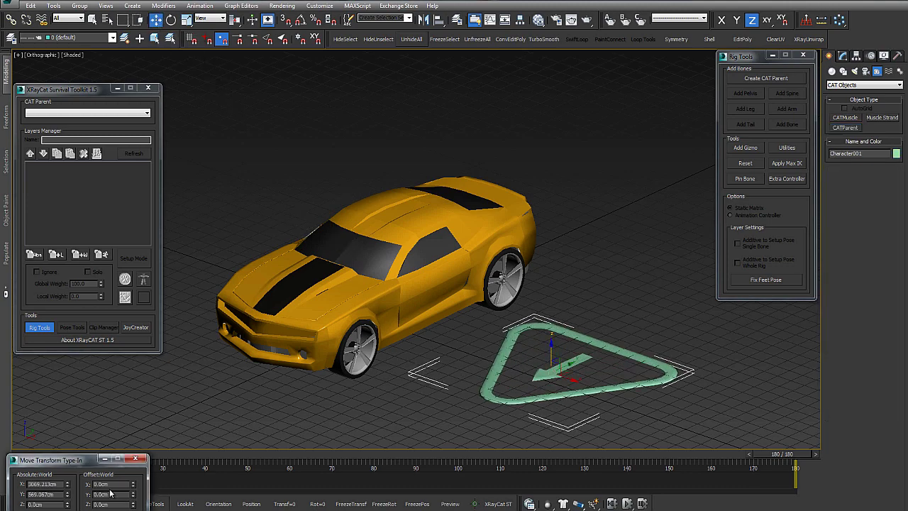
right_click(68, 485)
right_click(67, 495)
alt+middle_drag(481, 363, 426, 305)
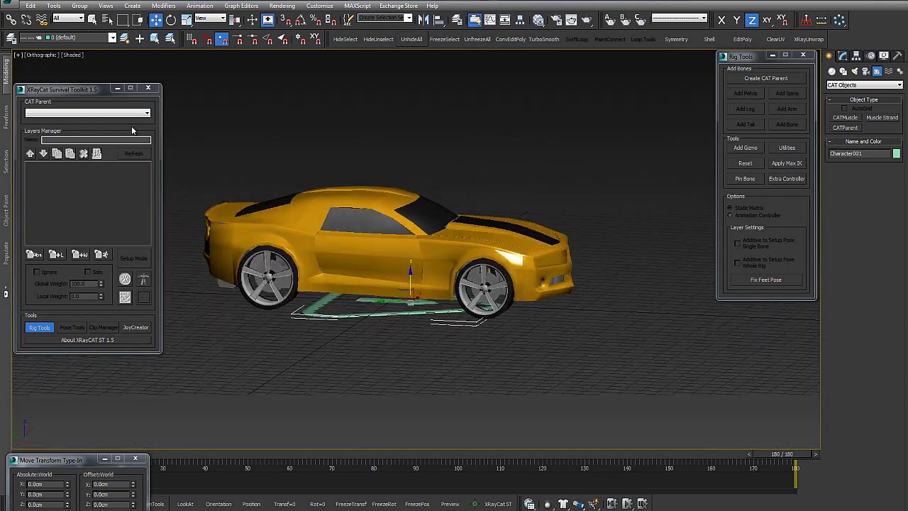
- Choose Character001 as the toolkit's CAT Parent and add a pelvis to it
click(131, 113)
click(78, 124)
alt+middle_drag(501, 194, 513, 219)
click(755, 95)
- In the left wireframe view, move the pelvis down into the car's underbody, to about Y -44 cm and Z 283 cm
alt+middle_drag(590, 333, 478, 349)
key(l)
scroll(552, 300, down, 10)
scroll(476, 310, up, 4)
mouse_move(476, 310)
middle_down()
mouse_move(491, 253)
mouse_move(411, 136)
mouse_move(406, 165)
middle_up()
key(F3)
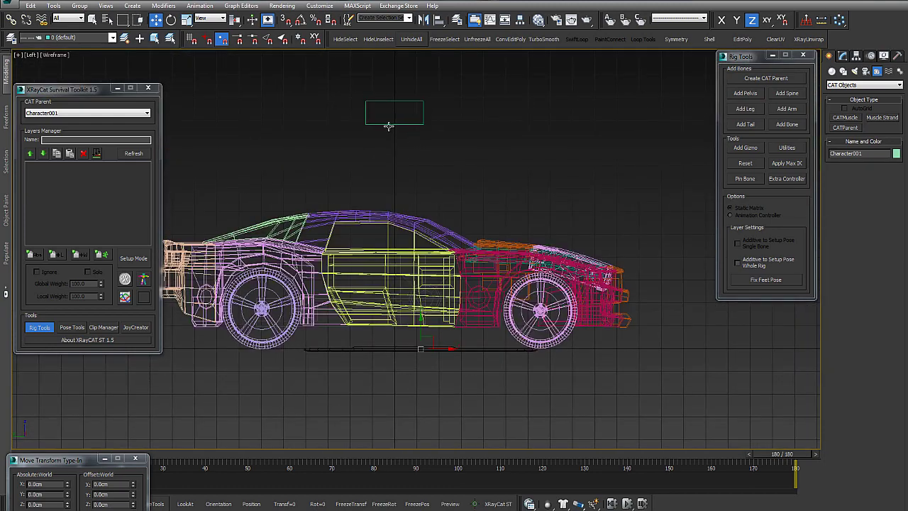
click(388, 127)
drag(405, 118, 408, 169)
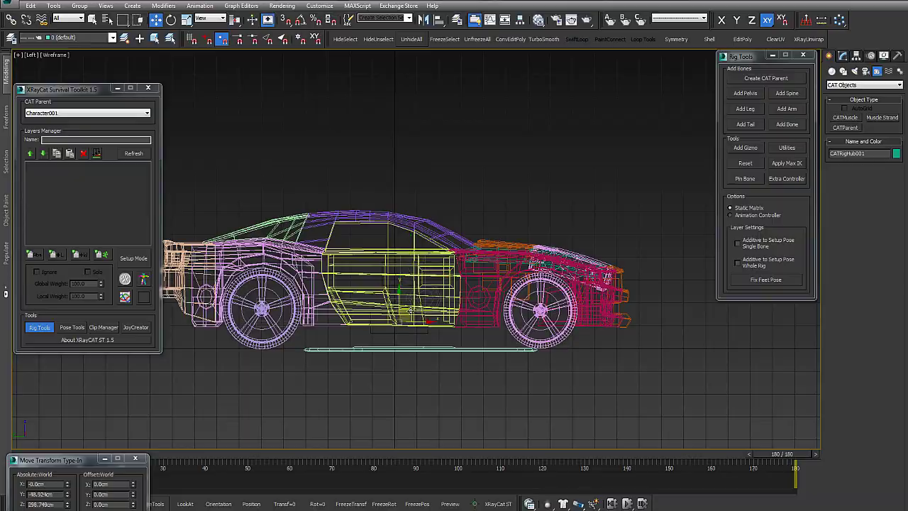
mouse_move(446, 300)
alt+middle_down()
mouse_move(381, 267)
mouse_move(324, 314)
mouse_move(466, 300)
mouse_move(452, 303)
alt+middle_up()
scroll(452, 304, up, 3)
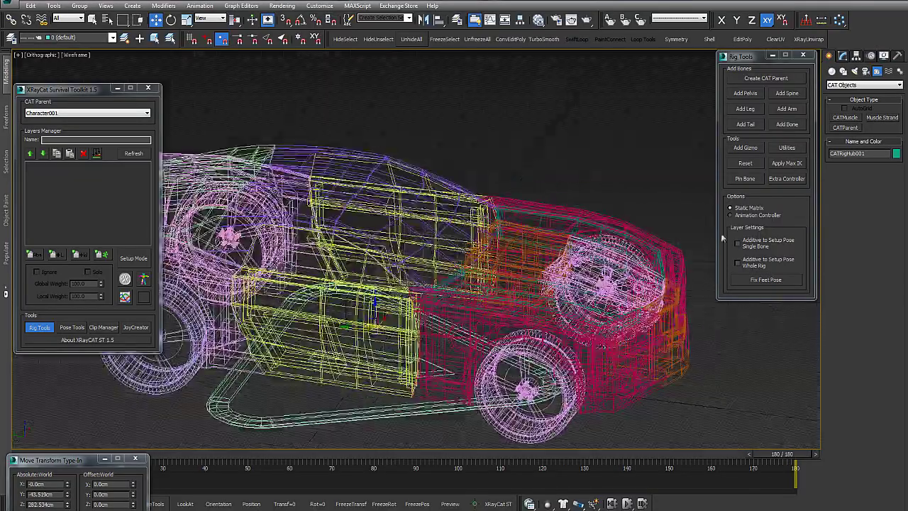
- Add a bone to the pelvis and raise it above the car's roof to about Z 1981 cm, with shaded display restored
middle_drag(570, 224, 606, 200)
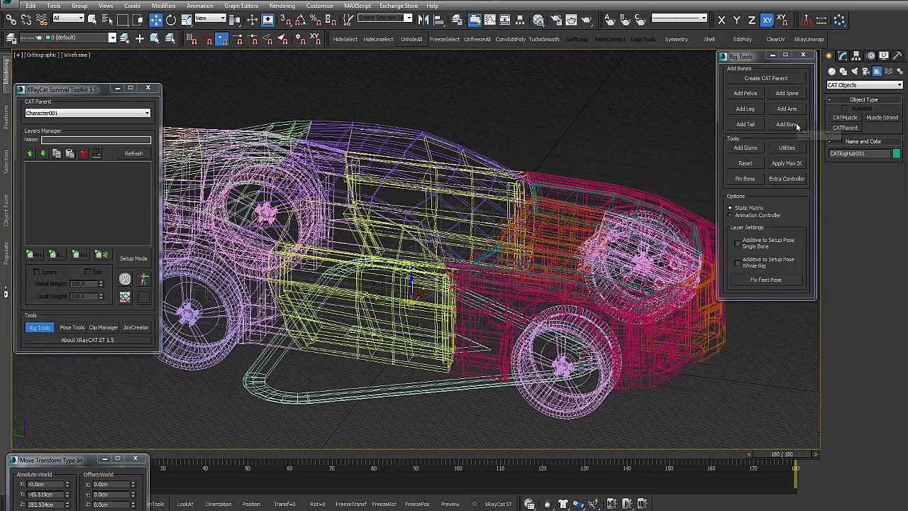
click(795, 125)
alt+middle_drag(369, 273, 441, 299)
scroll(440, 300, up, 4)
click(344, 267)
click(330, 266)
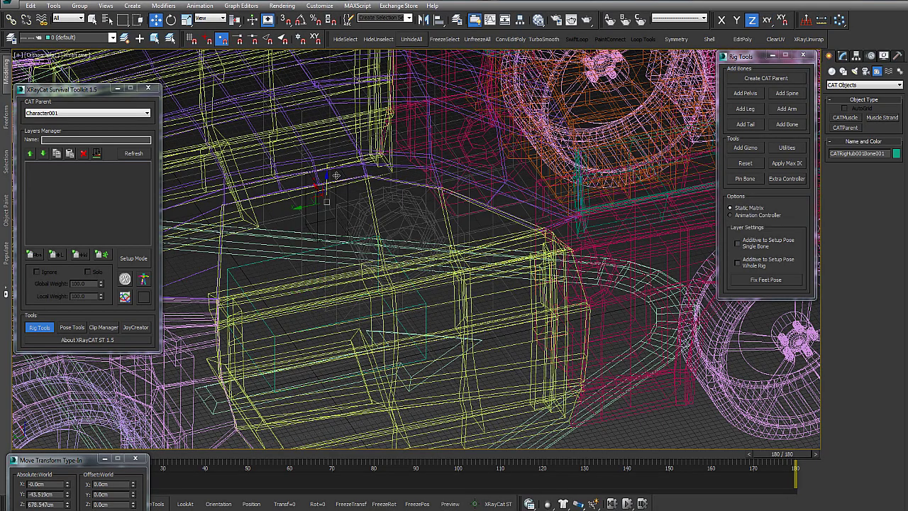
scroll(384, 197, down, 4)
drag(359, 162, 362, 58)
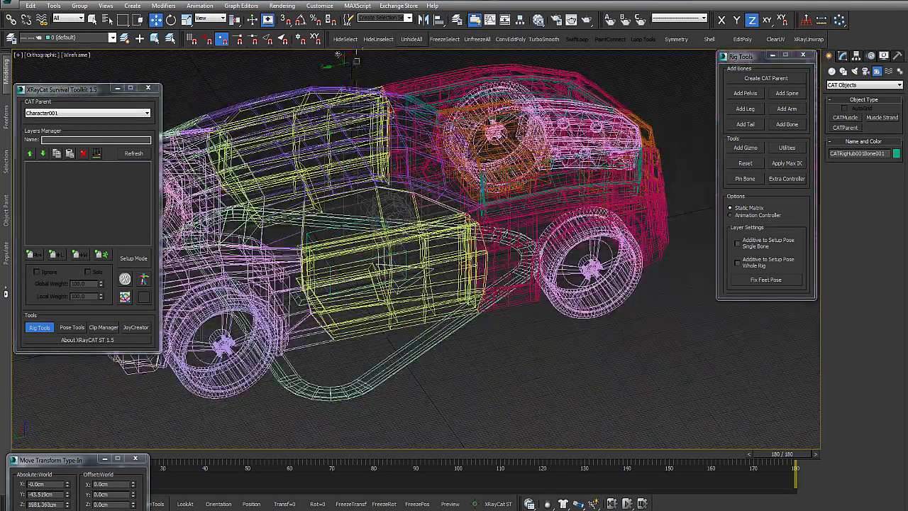
click(422, 87)
mouse_move(337, 54)
alt+middle_down()
mouse_move(421, 88)
mouse_move(424, 159)
alt+middle_up()
alt+middle_drag(423, 160, 426, 235)
key(F3)
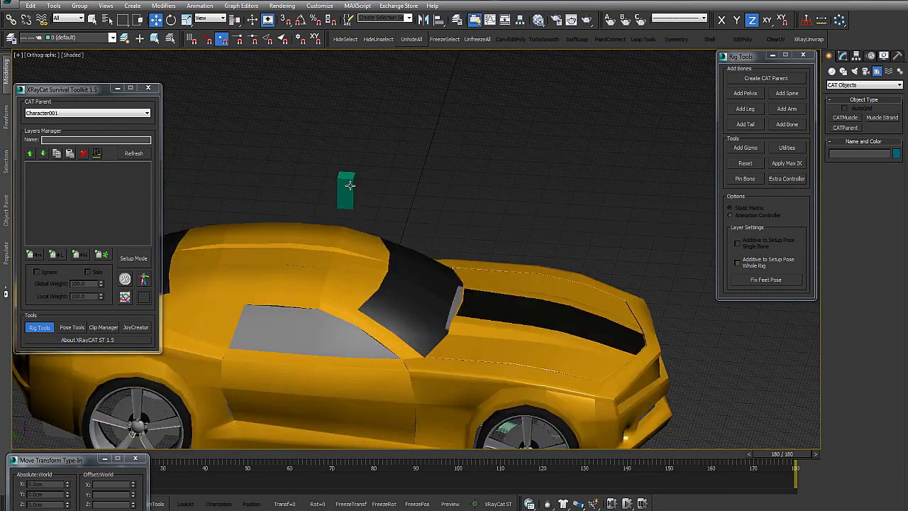
- Clone the bone above the roof sideways along X as a single copy
click(349, 185)
alt+middle_drag(350, 185, 373, 114)
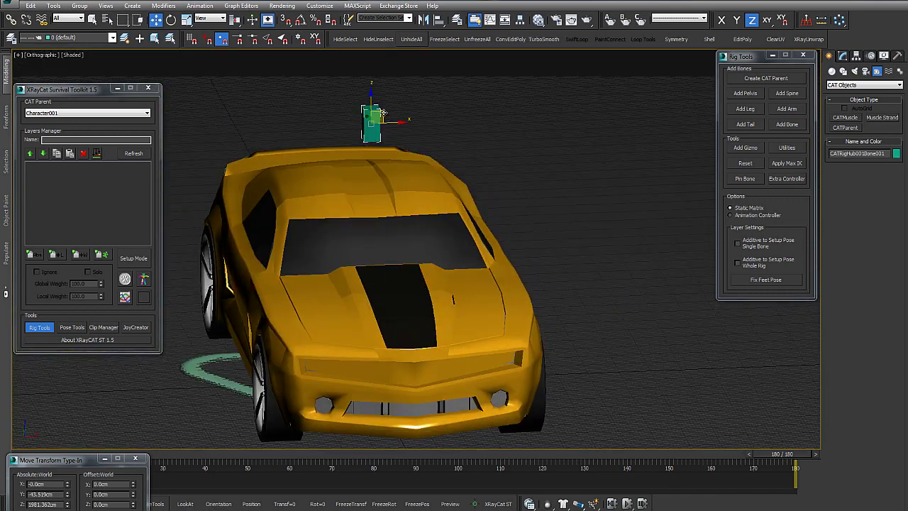
shift+drag(390, 122, 359, 122)
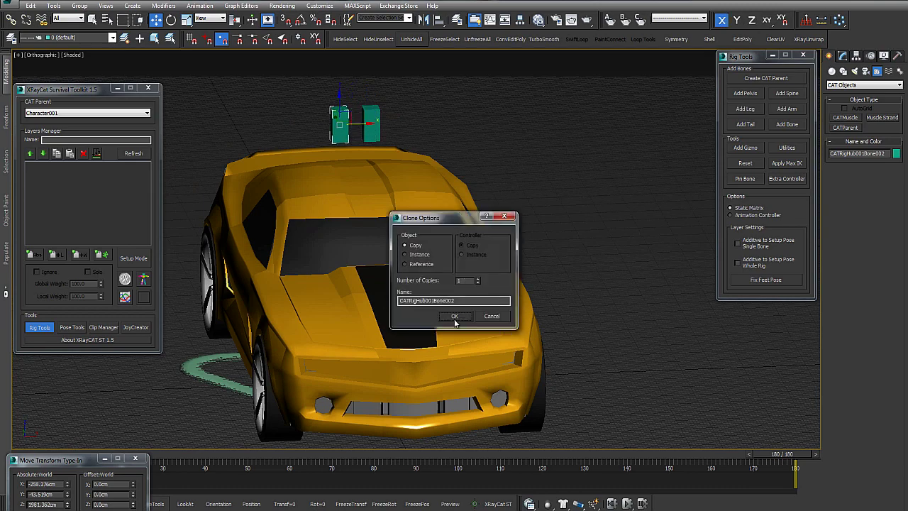
click(455, 317)
- Position the copied bone at the rear edge of the car's right front fender, about X -1077, Y -783 and Z 603 cm
alt+middle_drag(455, 316, 415, 100)
drag(418, 67, 324, 211)
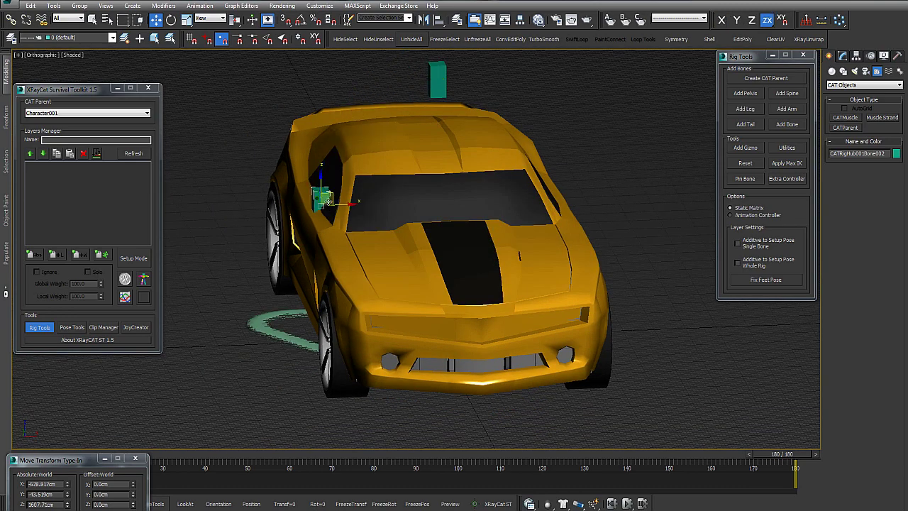
alt+middle_drag(315, 233, 286, 243)
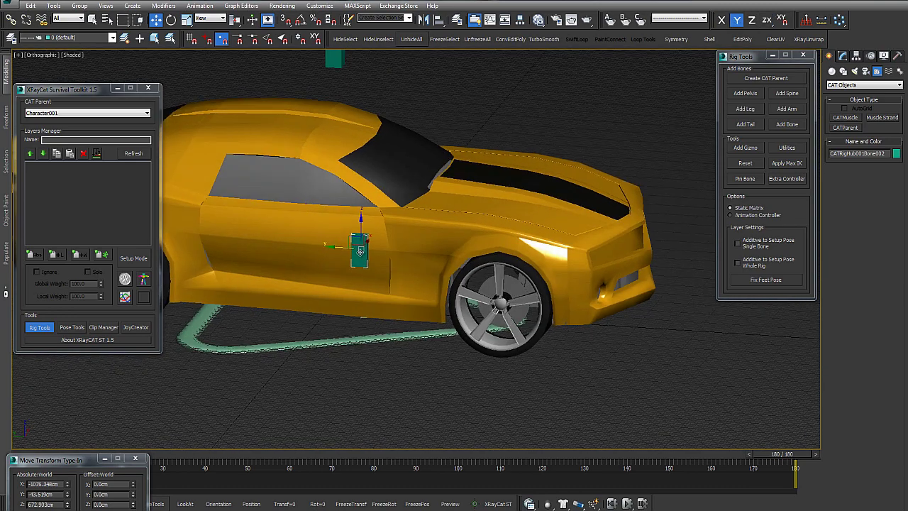
drag(361, 251, 397, 250)
mouse_move(398, 249)
alt+middle_down()
mouse_move(427, 229)
mouse_move(400, 240)
alt+middle_up()
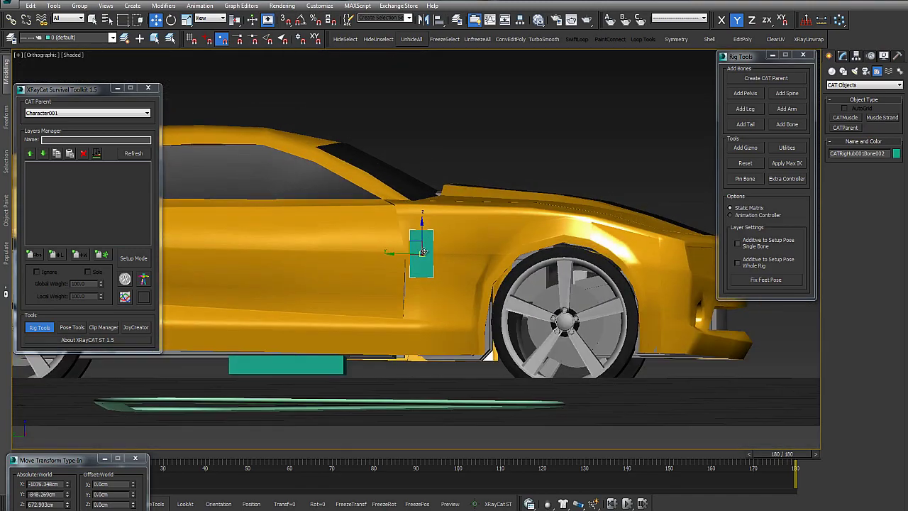
drag(423, 252, 408, 267)
- Link the car's right front fender to the bone placed at its rear edge
alt+middle_drag(411, 263, 376, 245)
click(398, 236)
scroll(398, 236, up, 3)
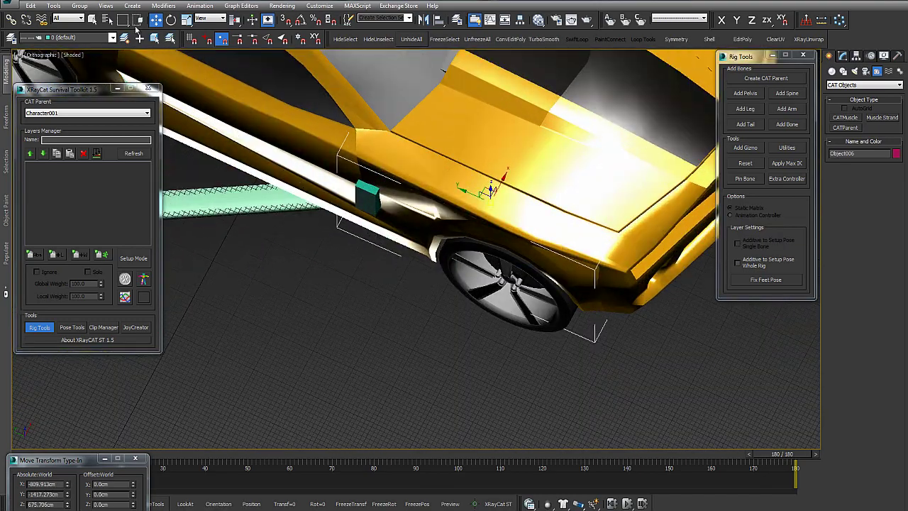
click(12, 22)
alt+middle_drag(401, 273, 439, 210)
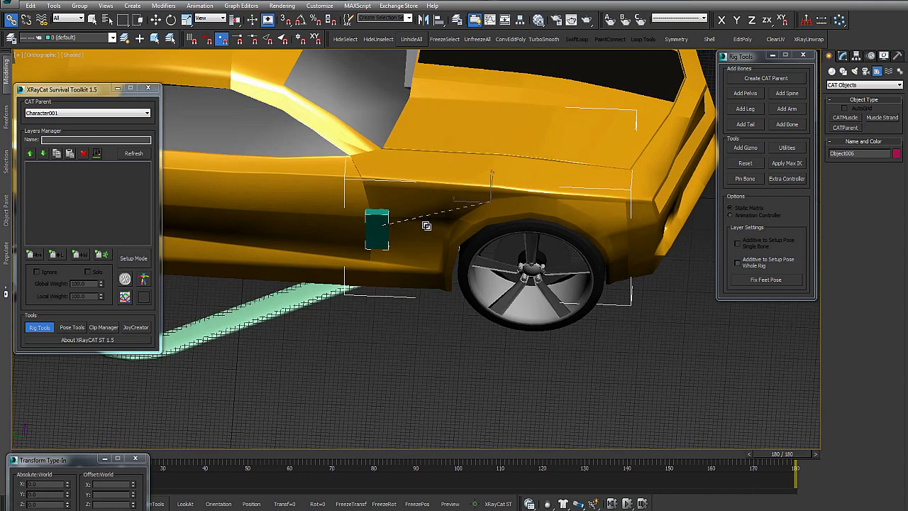
scroll(396, 251, down, 3)
click(403, 269)
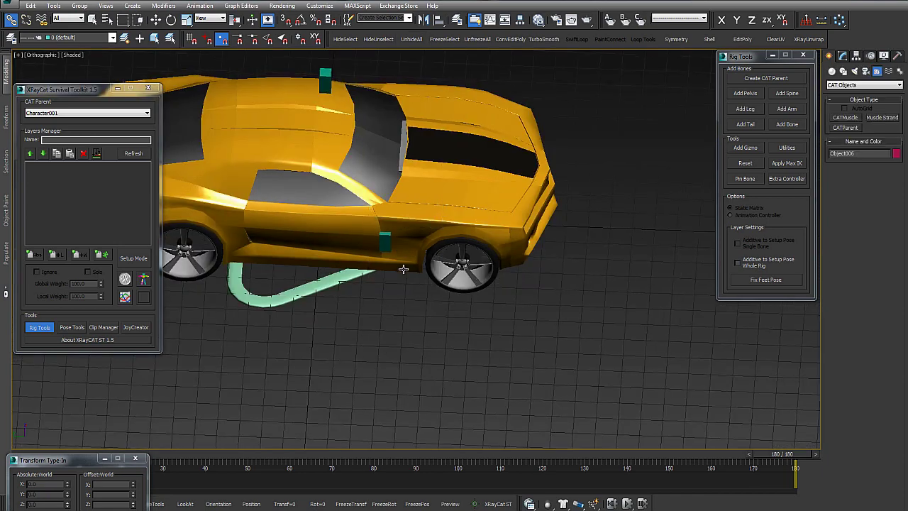
- Try the rig in animation mode, return it to setup mode, and frame the car again
click(147, 260)
alt+middle_drag(403, 248, 403, 152)
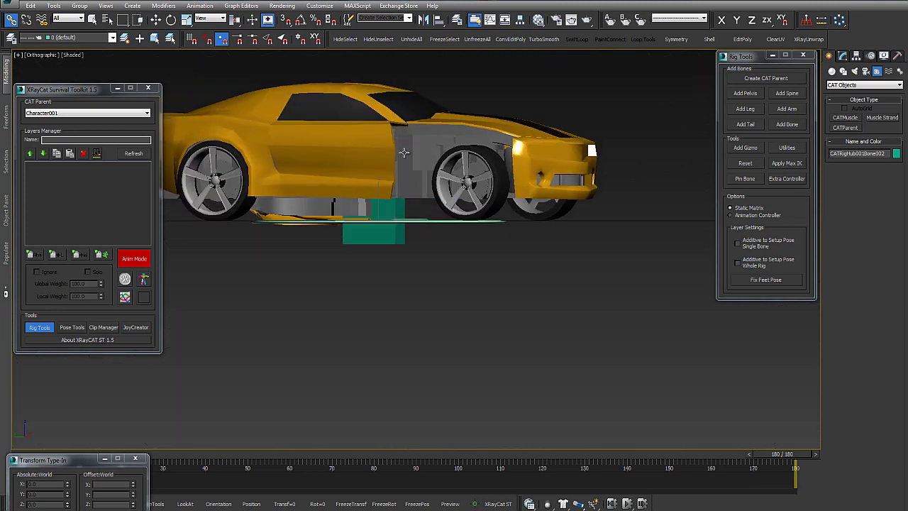
click(126, 259)
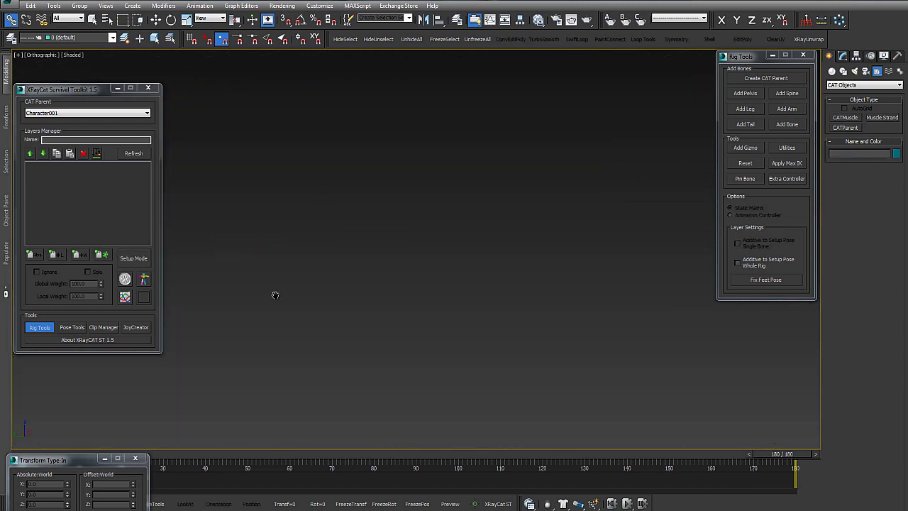
key(f)
key(z)
scroll(350, 269, down, 4)
alt+middle_drag(355, 269, 480, 297)
scroll(413, 289, up, 5)
- Add an Absolute Layer to the rig and test rotating the right fender's bone
click(34, 254)
scroll(414, 255, up, 2)
click(464, 253)
alt+middle_drag(485, 242, 484, 263)
key(e)
scroll(500, 256, up, 2)
drag(462, 284, 442, 284)
right_click(447, 289)
right_click(442, 284)
- Show the right fender bone's setup parameters and remove the Absolute Layer from the rig
alt+middle_drag(460, 266, 420, 302)
scroll(522, 269, down, 2)
middle_drag(420, 301, 308, 324)
click(308, 325)
click(371, 273)
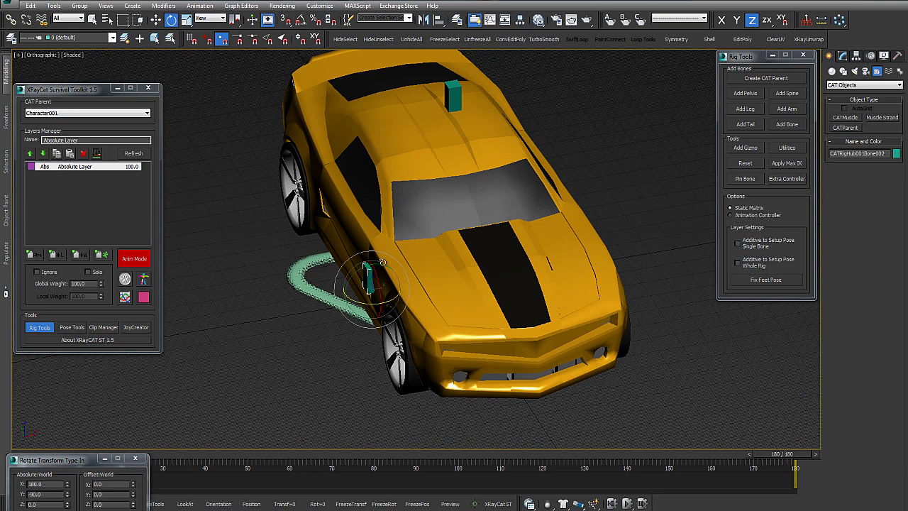
click(844, 55)
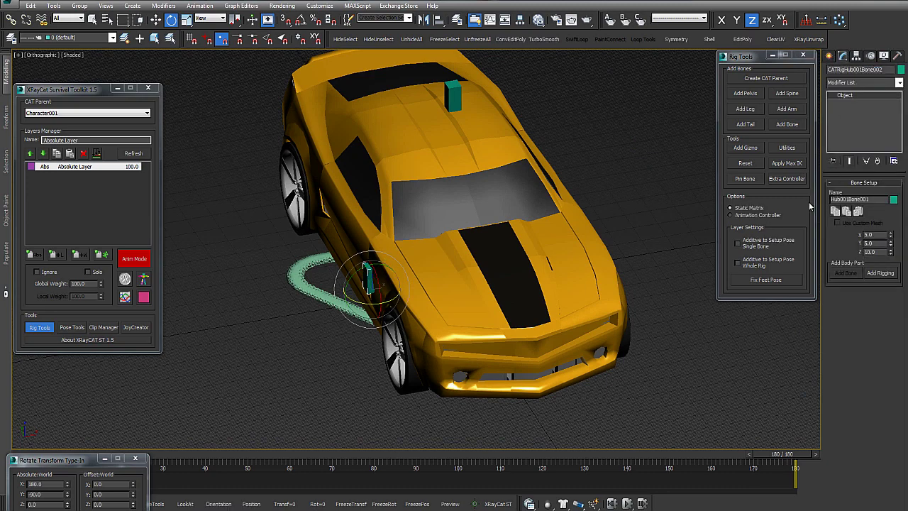
middle_drag(325, 251, 282, 242)
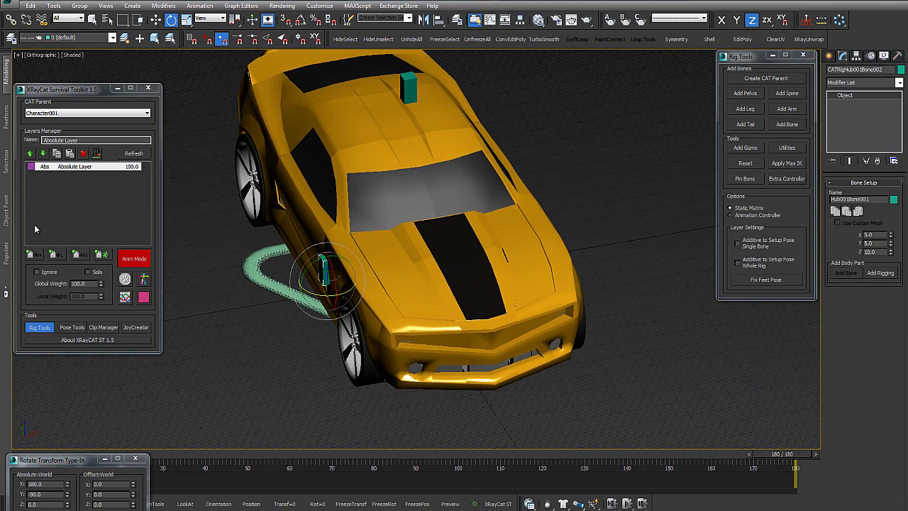
click(94, 154)
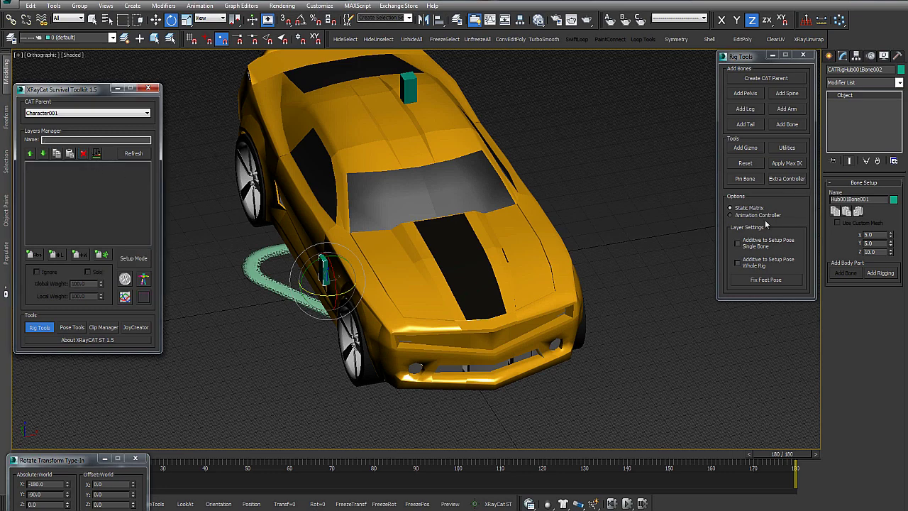
- Copy the right fender bone's settings and paste them mirrored onto the bone above the roof
click(303, 295)
click(321, 266)
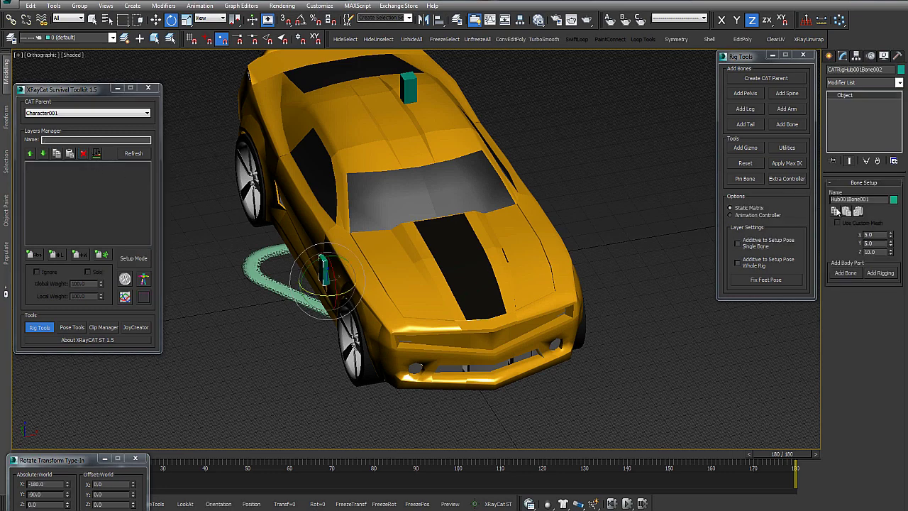
click(424, 89)
click(862, 213)
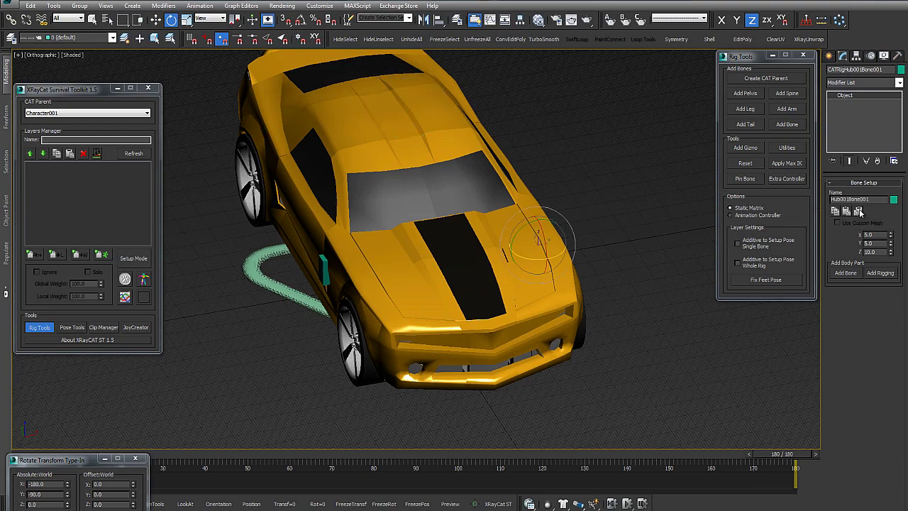
- Link the car's left front fender to the mirrored bone at its rear edge
alt+middle_drag(657, 190, 540, 197)
scroll(572, 301, up, 3)
middle_drag(469, 195, 318, 189)
click(303, 160)
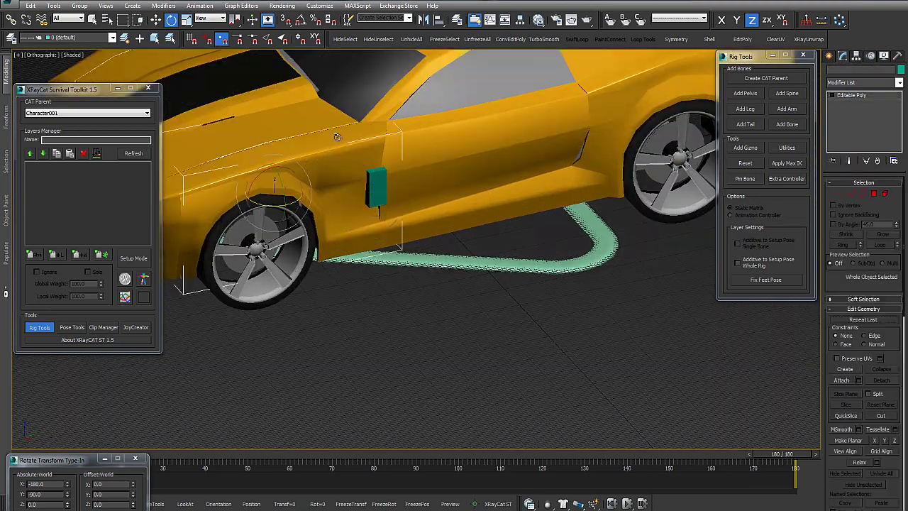
scroll(309, 142, up, 4)
click(11, 19)
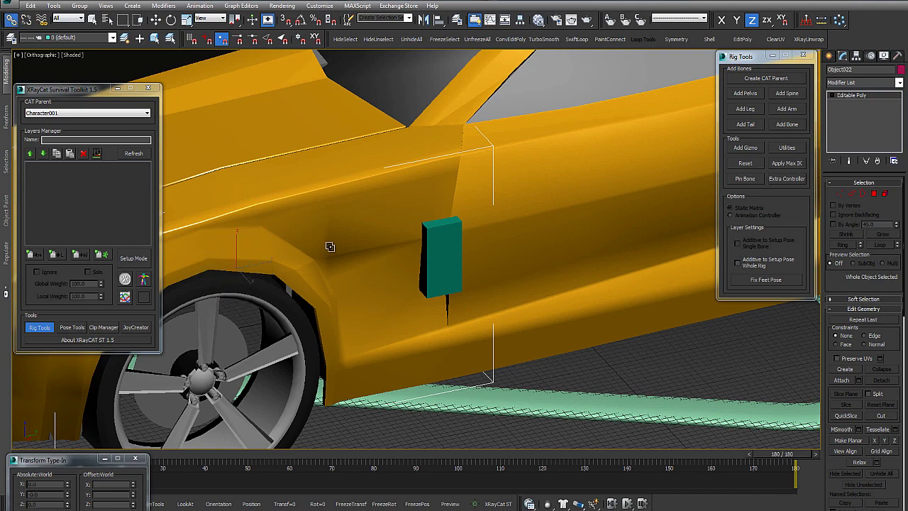
scroll(446, 251, down, 6)
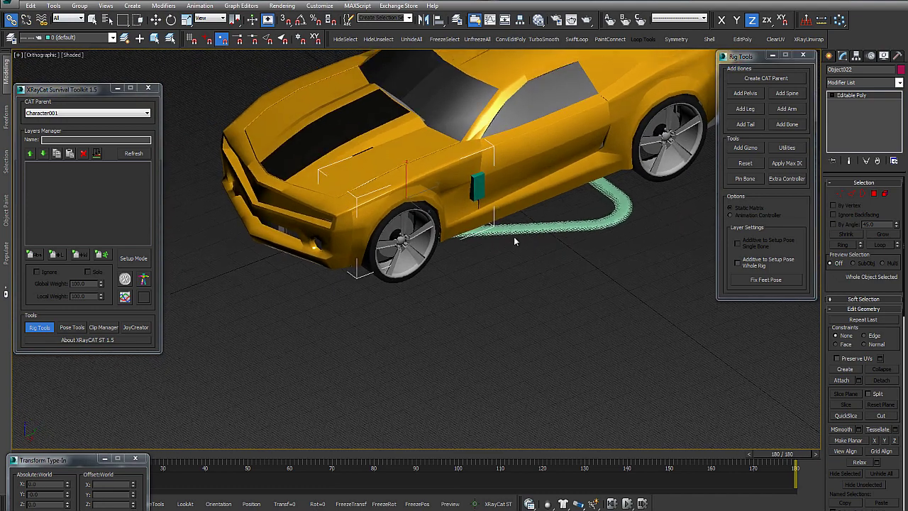
- Test the left fender's link by rotating its bone about Z, and undo the rotation
click(479, 188)
right_click(481, 194)
click(509, 207)
drag(466, 210, 528, 200)
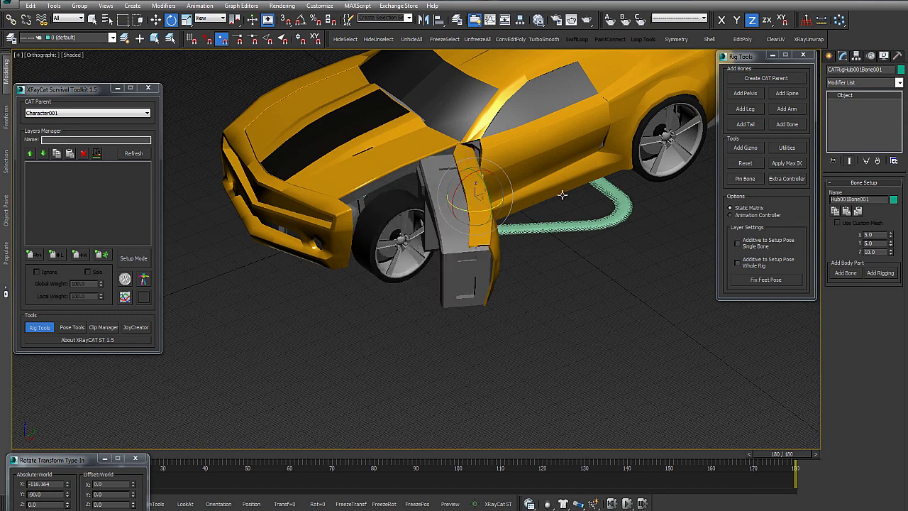
key(ctrl+z)
alt+middle_drag(566, 257, 646, 268)
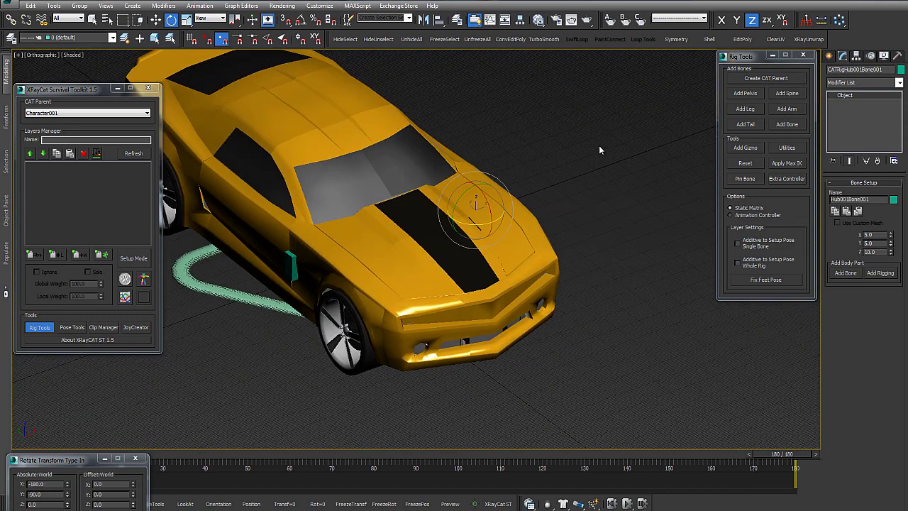
- Clone the right fender's bone upward along Z as a single copy
middle_drag(472, 166, 534, 186)
click(420, 184)
alt+middle_drag(409, 162, 502, 124)
click(460, 302)
right_click(462, 301)
click(476, 311)
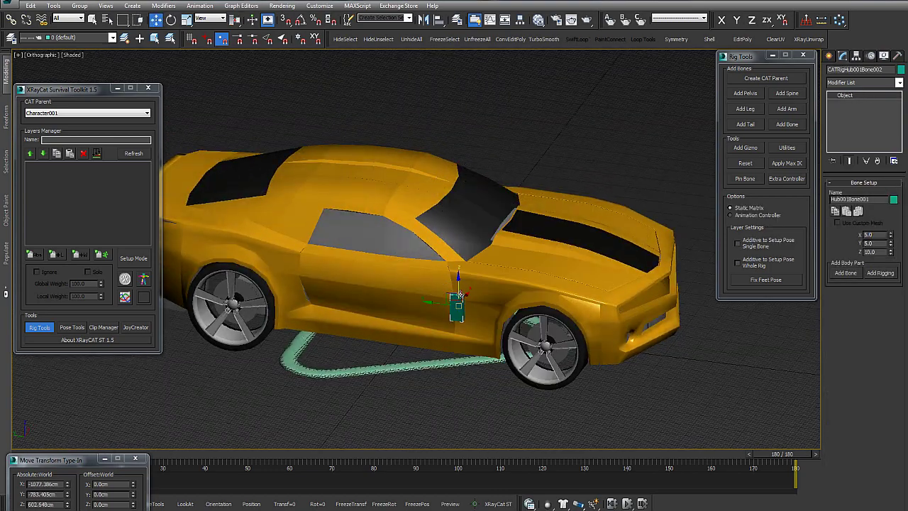
shift+drag(459, 291, 461, 163)
click(465, 317)
- Move the new bone above the middle of the roof, at X 0, about Y 74 cm and Z 1888 cm
mouse_move(490, 183)
alt+middle_down()
mouse_move(436, 205)
mouse_move(571, 93)
alt+middle_up()
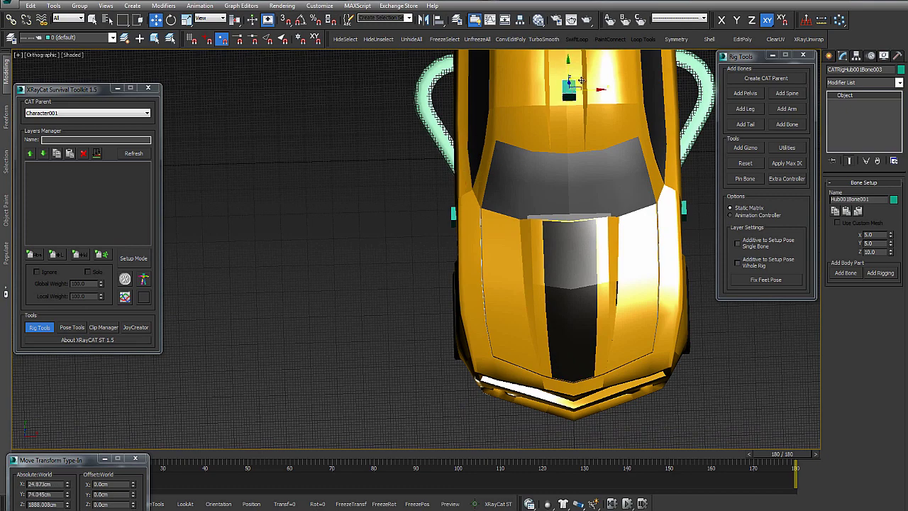
right_click(68, 487)
alt+middle_drag(340, 277, 407, 195)
scroll(397, 193, up, 3)
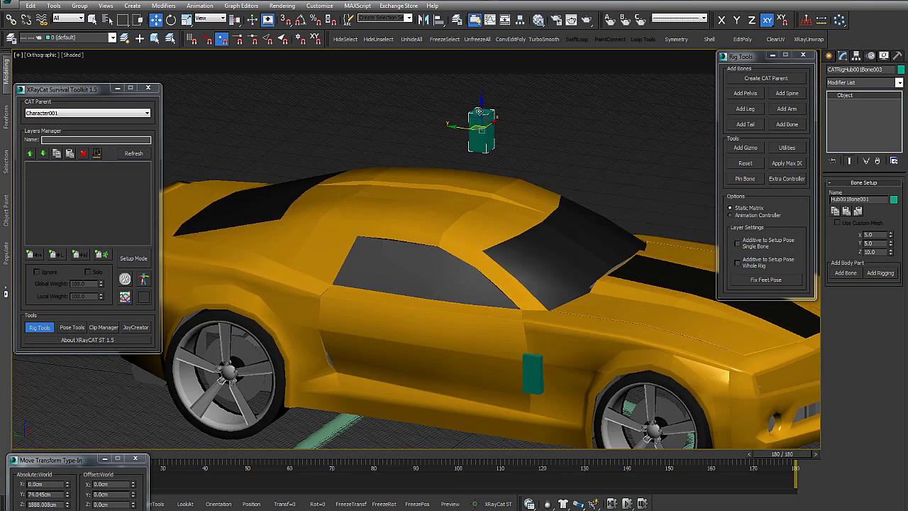
- Lower the new bone along Z onto the roof, to about Z 1351 cm, and link the left windshield half to it
drag(479, 112, 485, 177)
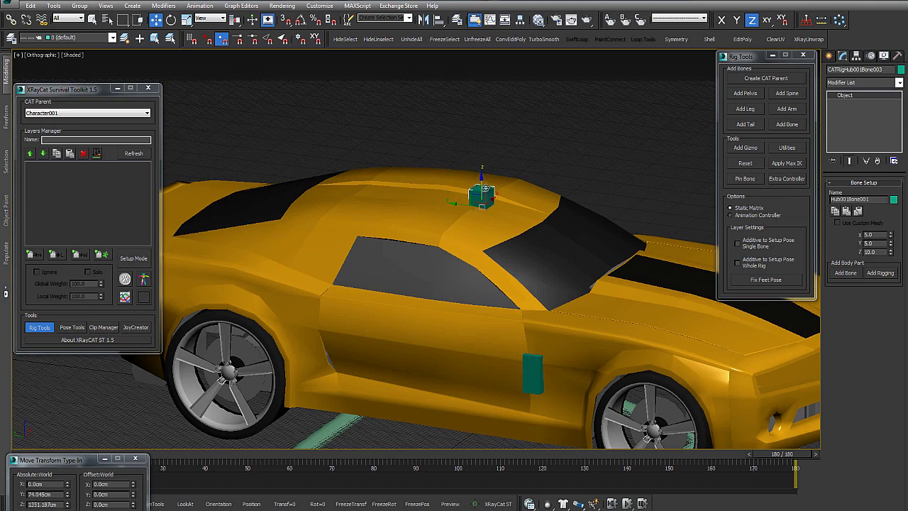
alt+middle_drag(509, 201, 517, 227)
click(531, 223)
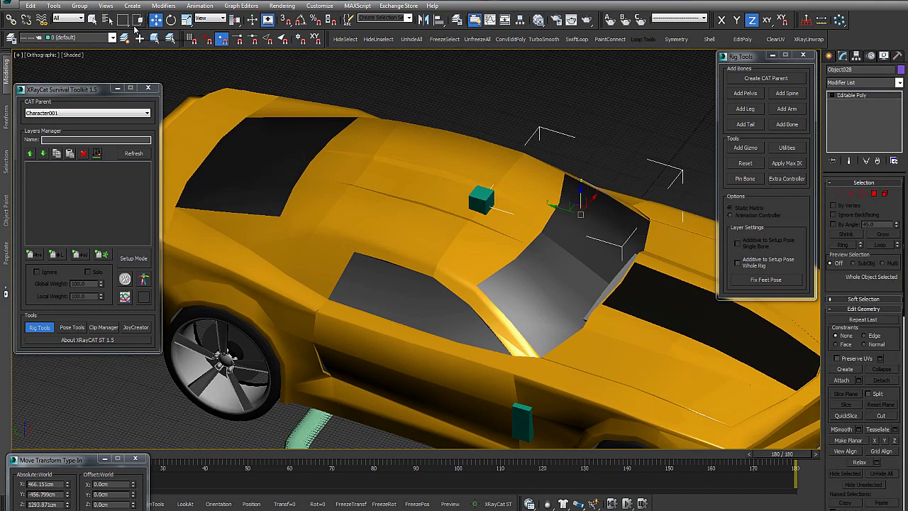
click(12, 19)
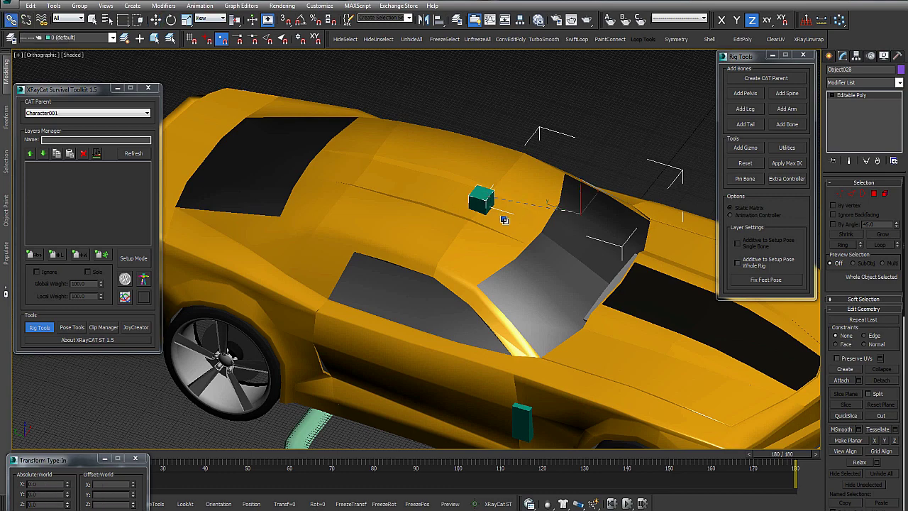
alt+middle_drag(504, 220, 509, 131)
- Test the left windshield half's link by rotating the roof bone about X
right_click(480, 111)
click(533, 122)
click(531, 137)
key(e)
mouse_move(552, 144)
mouse_down()
mouse_move(545, 135)
mouse_move(551, 145)
mouse_move(545, 135)
mouse_move(540, 147)
mouse_move(552, 147)
mouse_up()
alt+middle_drag(552, 147, 421, 149)
- Unlink the left windshield half and move the roof bone along X above that half, to about X 678 cm
click(539, 168)
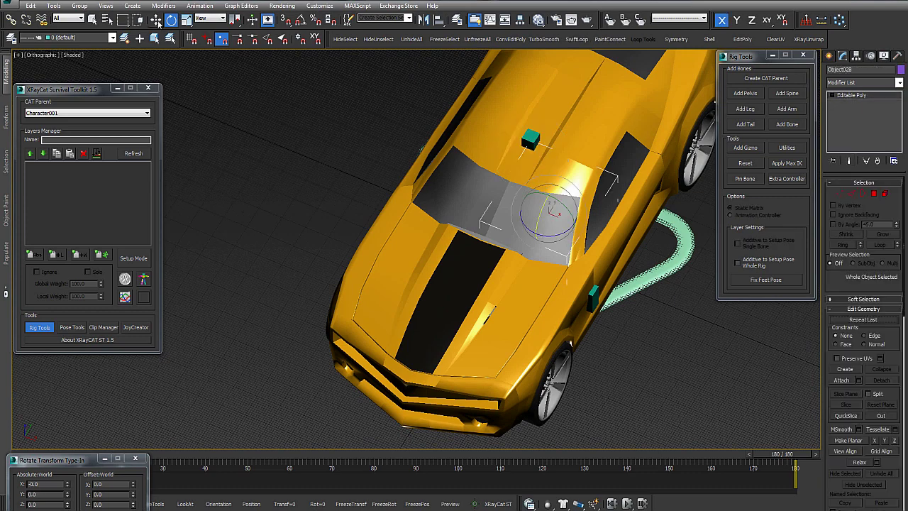
click(283, 62)
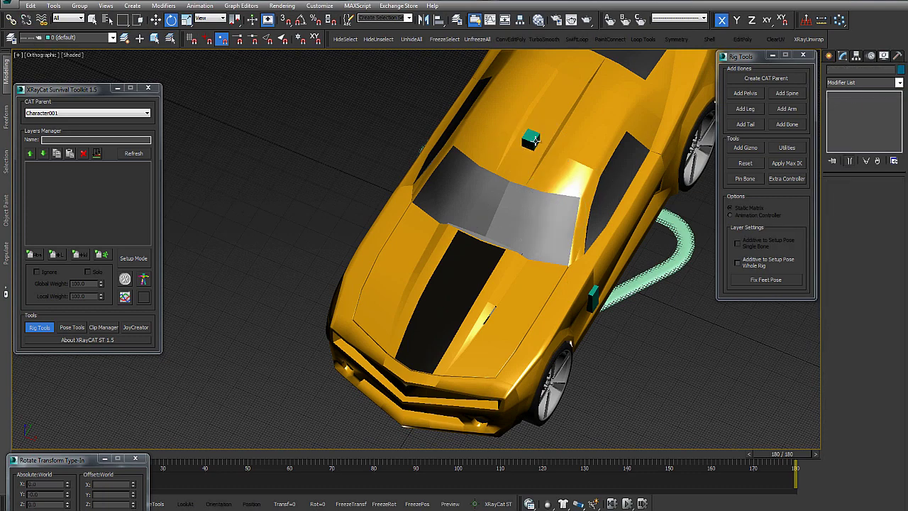
click(534, 140)
right_click(534, 140)
click(561, 150)
alt+middle_drag(561, 150, 583, 134)
drag(542, 153, 589, 199)
alt+middle_drag(561, 133, 539, 202)
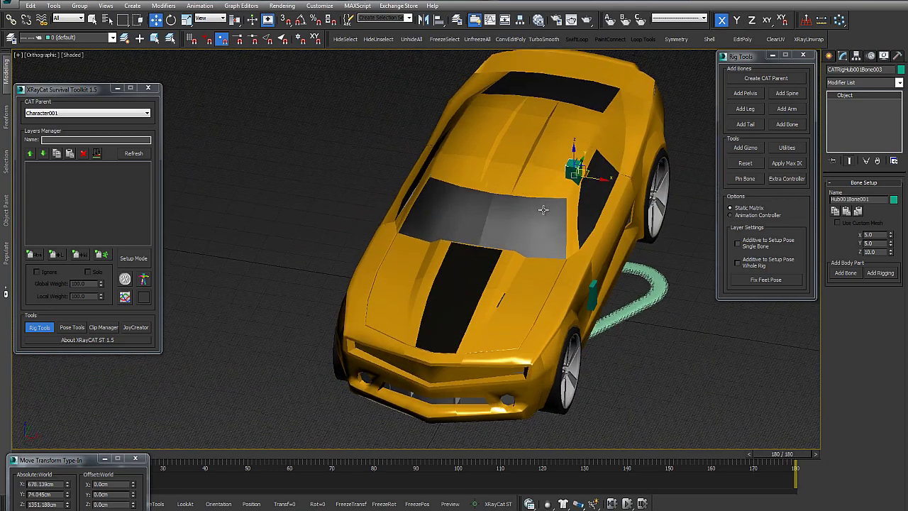
- Link the left windshield half to the repositioned bone at the roof's left front corner
click(539, 205)
key(q)
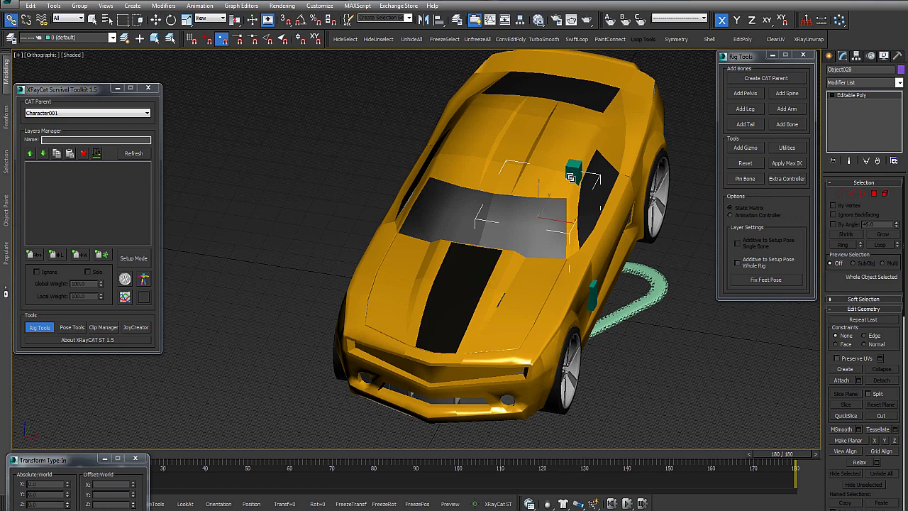
click(578, 166)
- Test the left windshield half's new link by rotating its bone, and undo the rotation
key(e)
drag(594, 171, 608, 156)
key(ctrl+z)
- Clone the left windshield bone to the car's right side and paste the original's settings mirrored onto the copy
key(w)
click(410, 150)
key(ctrl+v)
click(454, 317)
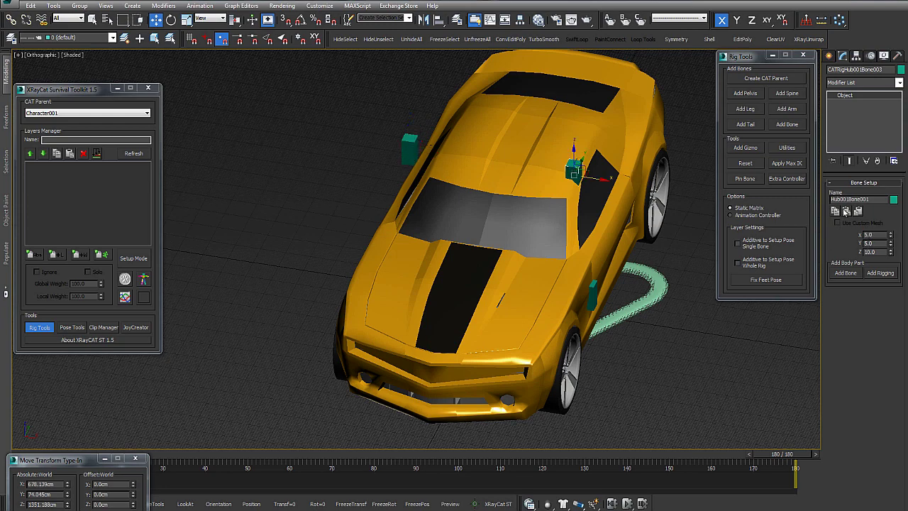
click(410, 145)
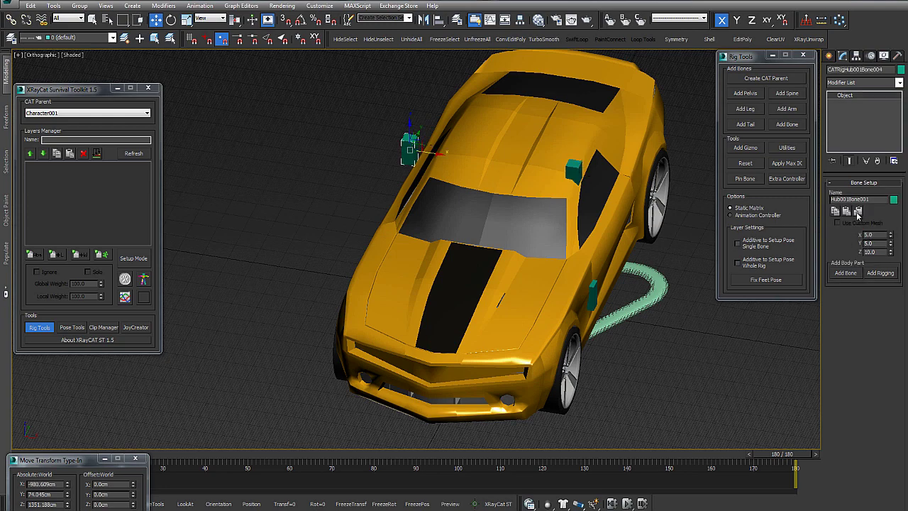
- Link the right windshield half to the mirrored bone at the roof's right front corner
alt+middle_drag(554, 161, 602, 158)
middle_drag(508, 172, 511, 201)
scroll(510, 200, up, 4)
click(510, 201)
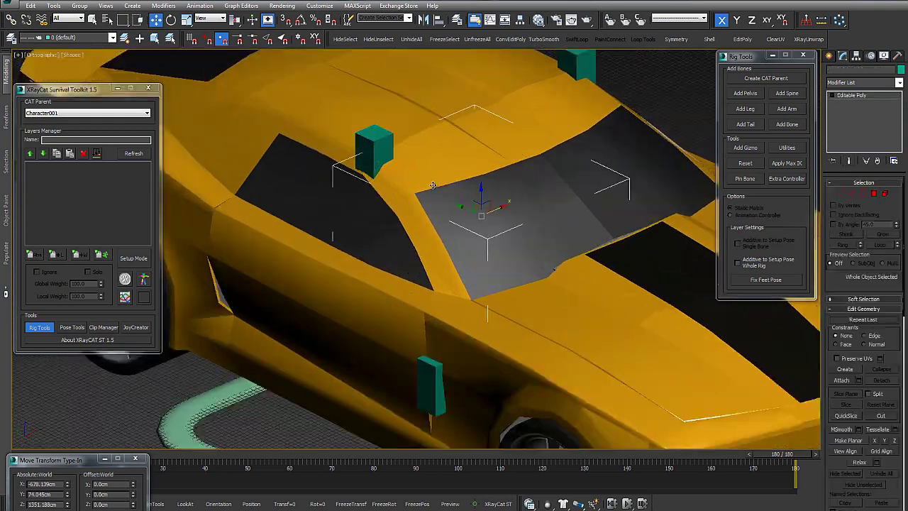
click(12, 21)
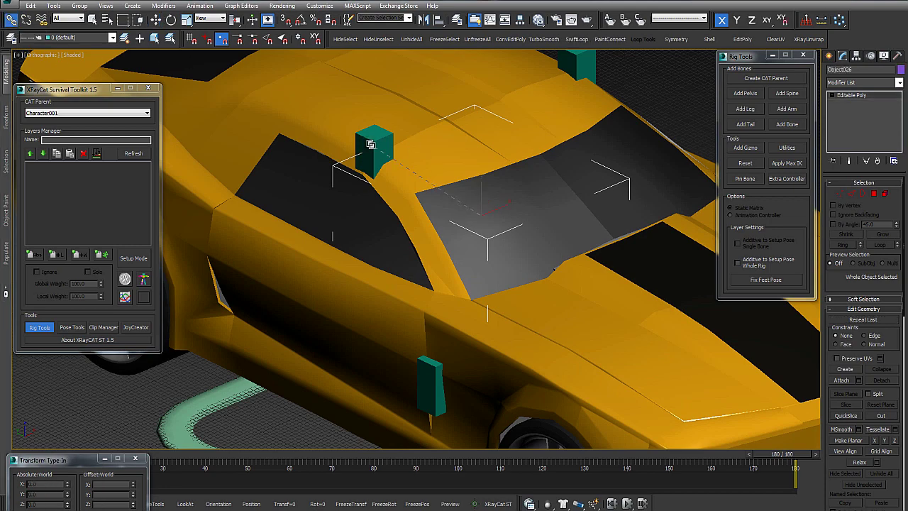
drag(380, 145, 379, 146)
- Clone the right fender's bone upward along Z, to about Z 913 cm
middle_drag(446, 147, 260, 167)
scroll(376, 166, down, 5)
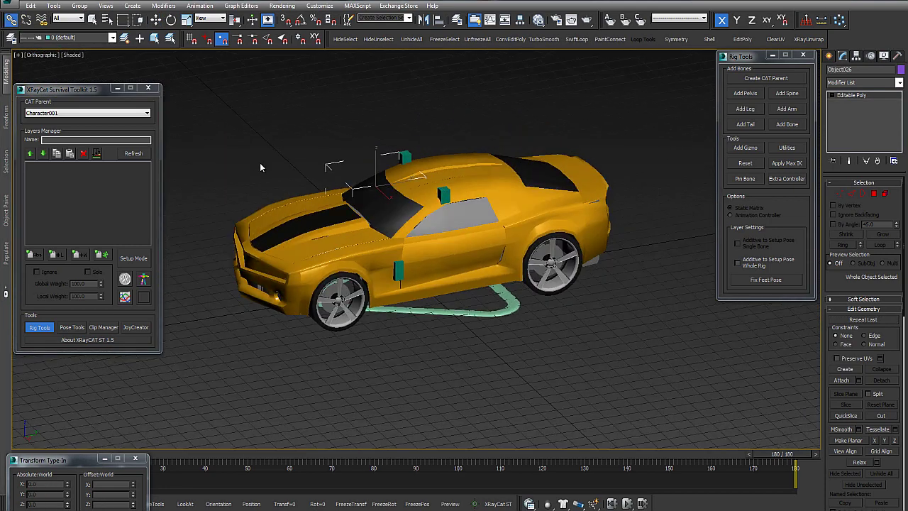
alt+middle_drag(510, 93, 508, 243)
scroll(480, 235, up, 2)
click(508, 243)
right_click(505, 225)
click(516, 233)
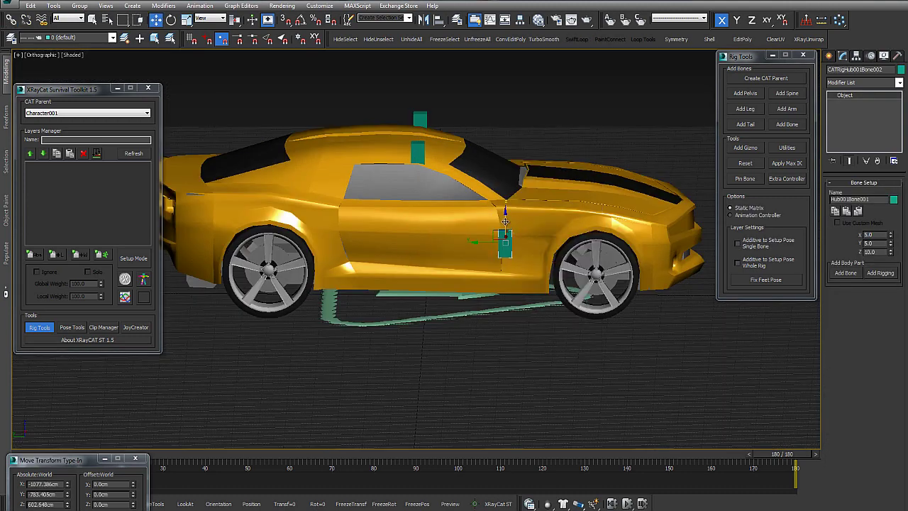
shift+drag(504, 219, 504, 180)
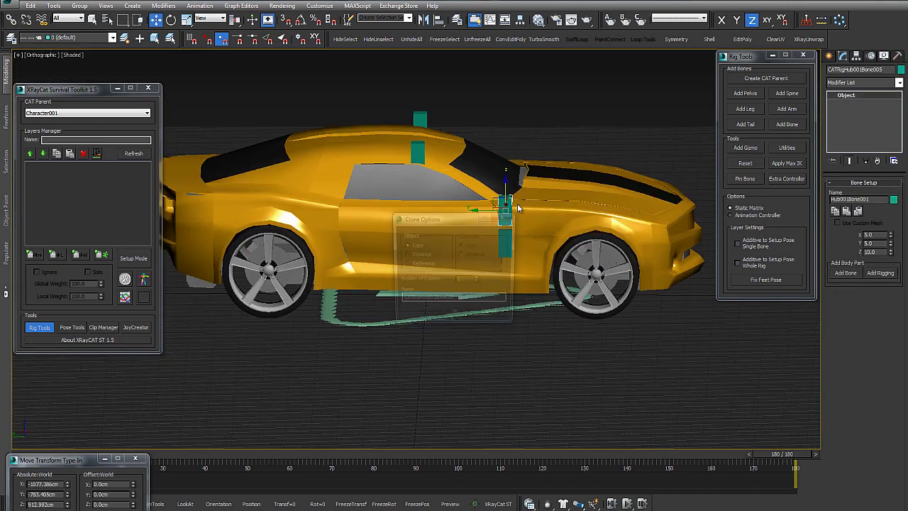
click(461, 315)
- Move the copied bone above the right door's window, at about X -690 cm, Y 393 cm and Z 1400 cm
alt+middle_drag(519, 205, 508, 199)
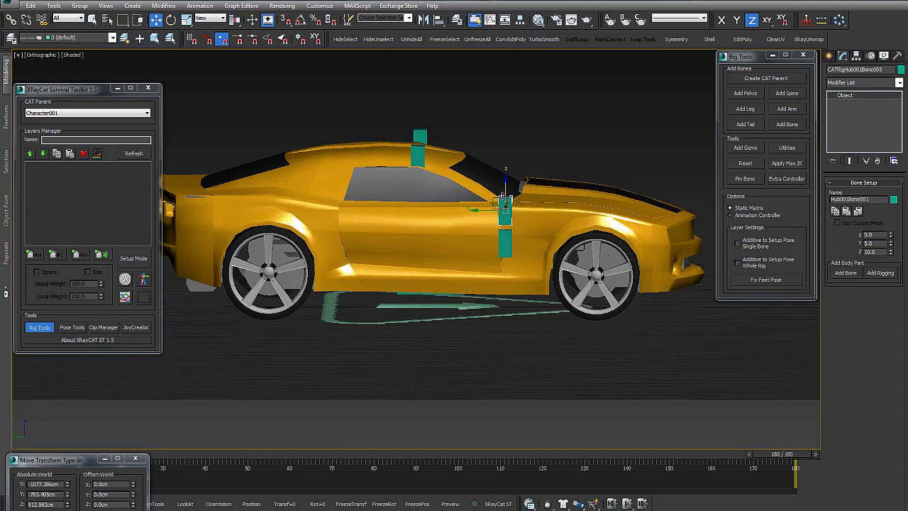
drag(495, 201, 376, 150)
alt+middle_drag(384, 153, 499, 175)
scroll(500, 174, up, 3)
middle_drag(455, 129, 554, 194)
drag(487, 193, 428, 195)
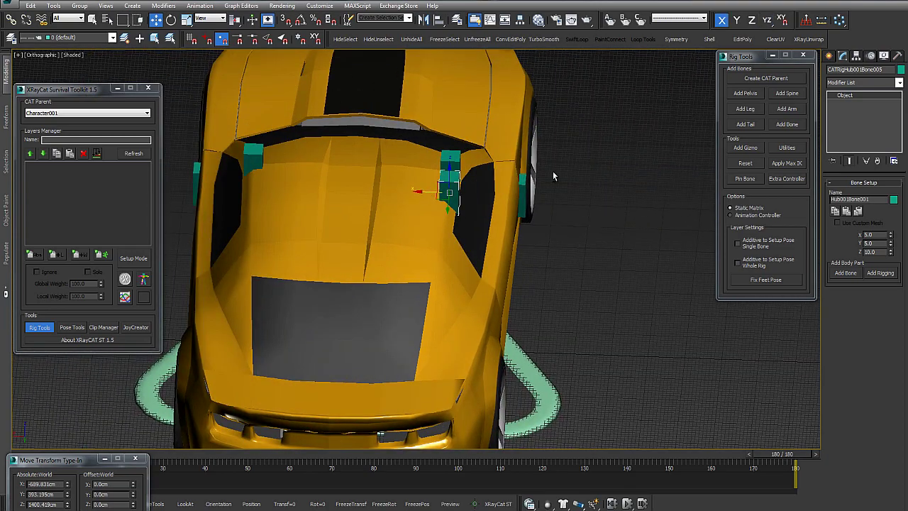
- Link the car's right door to the bone above its window
alt+middle_drag(531, 164, 497, 242)
click(498, 260)
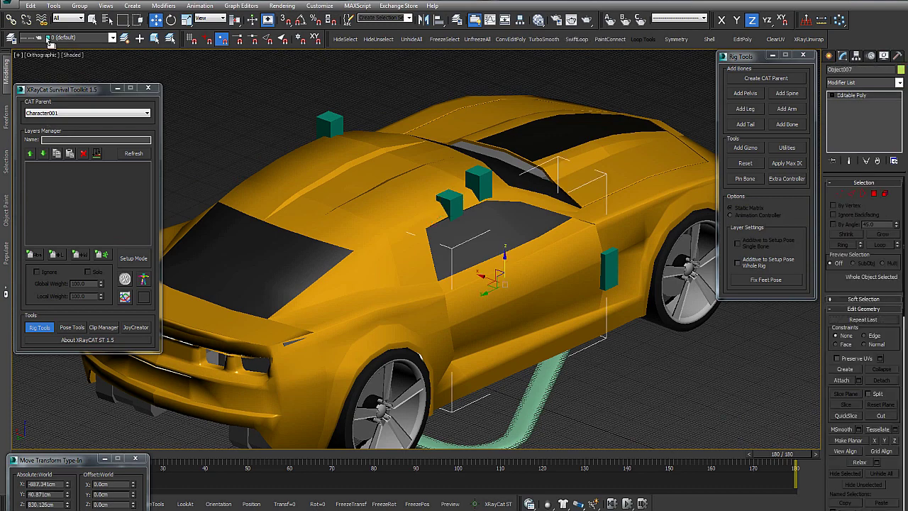
click(11, 19)
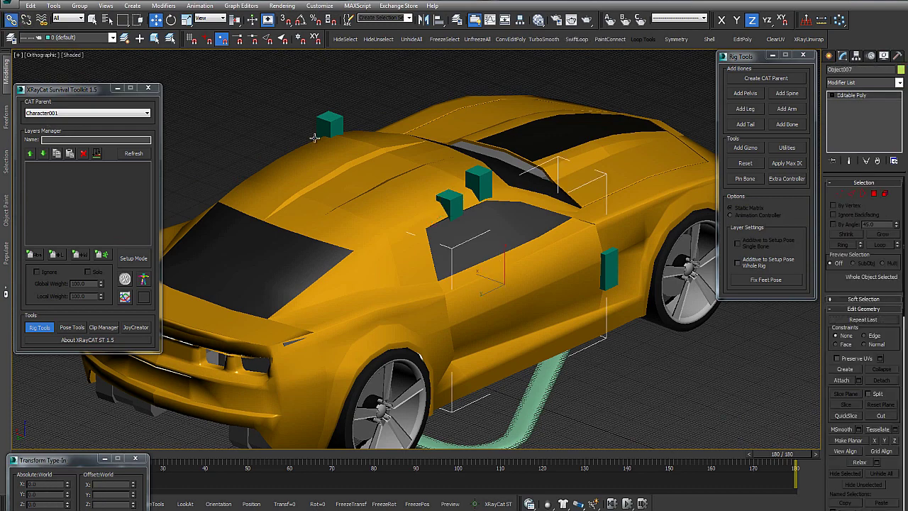
- Test the right door's link by rotating its bone about Y, and undo the rotation
right_click(452, 198)
click(460, 207)
click(459, 206)
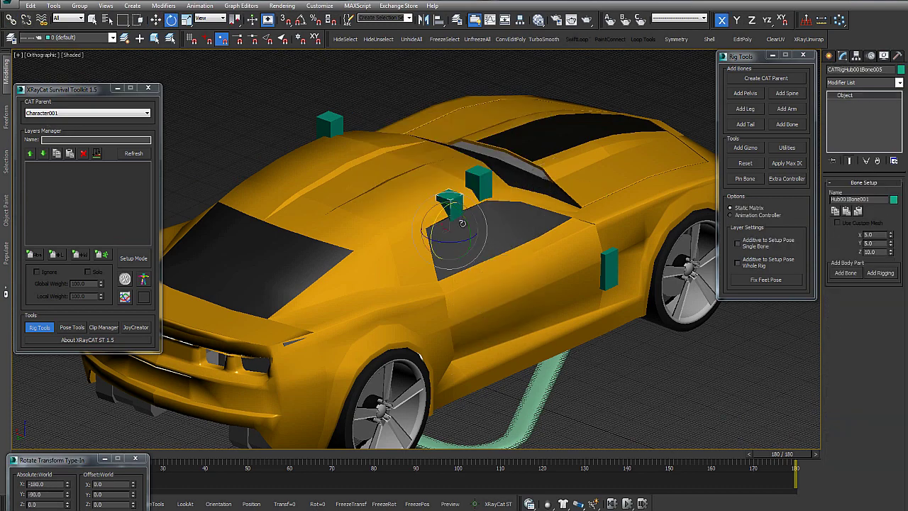
drag(462, 215, 483, 162)
key(ctrl+z)
drag(467, 223, 470, 149)
right_click(470, 149)
- Unlink the right door and lower its bone slightly along Z, to about Z 1398 cm
alt+middle_drag(479, 182, 398, 183)
click(490, 262)
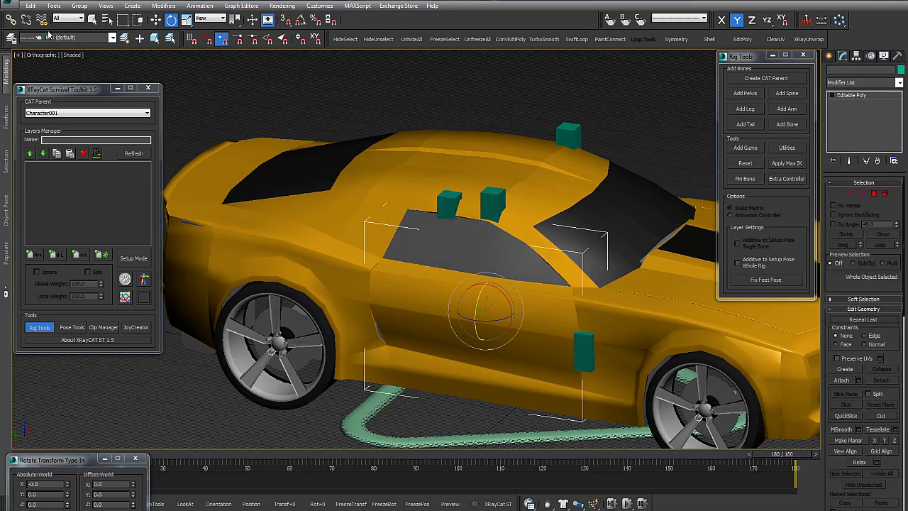
click(448, 203)
right_click(447, 202)
click(471, 206)
mouse_move(472, 206)
alt+middle_down()
mouse_move(435, 199)
mouse_move(457, 202)
alt+middle_up()
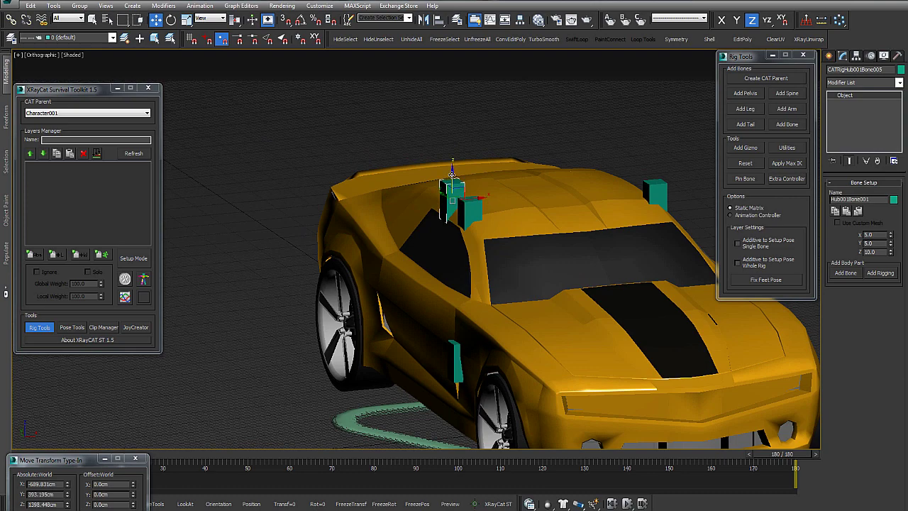
- Link the right door again to its adjusted bone above the window
alt+middle_drag(438, 156, 483, 157)
click(466, 253)
click(10, 19)
click(455, 193)
- Test the relinked right door by rotating its bone, and undo the rotation
right_click(454, 191)
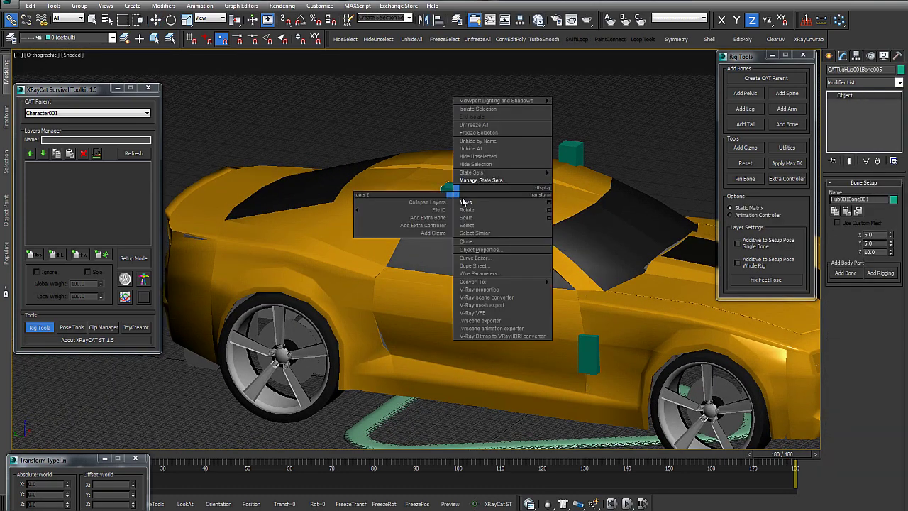
click(475, 210)
drag(442, 216, 476, 171)
alt+middle_drag(477, 172, 250, 223)
key(ctrl+x)
key(ctrl+z)
- Clone the right door's bone along X to the car's left side as a single copy
alt+middle_drag(250, 223, 434, 227)
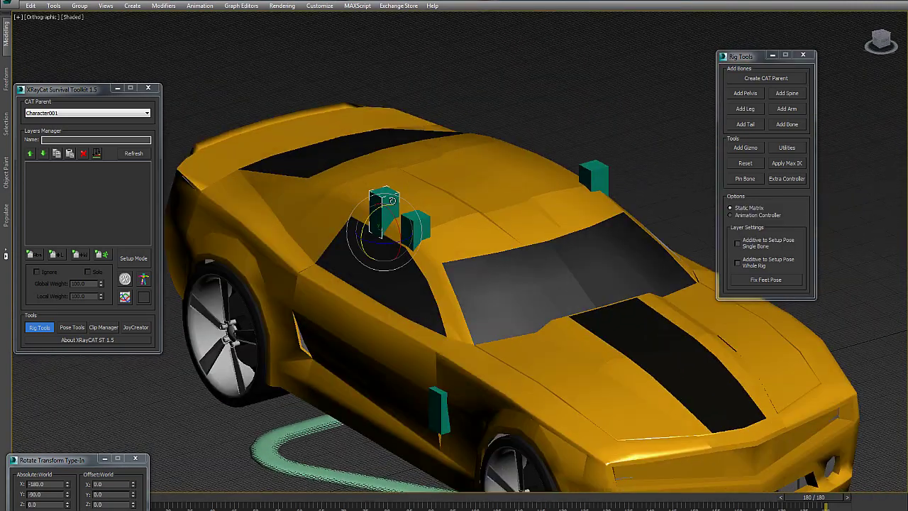
right_click(430, 204)
click(456, 215)
mouse_move(456, 215)
alt+middle_down()
mouse_move(487, 198)
mouse_move(523, 216)
mouse_move(444, 221)
alt+middle_up()
key(ctrl+x)
shift+drag(374, 213, 606, 193)
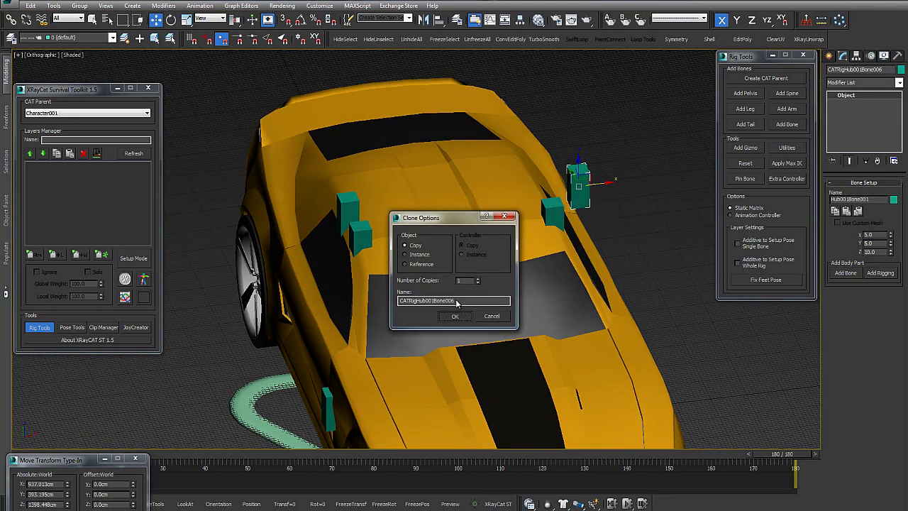
click(459, 315)
- Copy the right door bone's settings and paste them mirrored onto the copy on the car's left side
click(346, 206)
alt+middle_drag(345, 205, 414, 202)
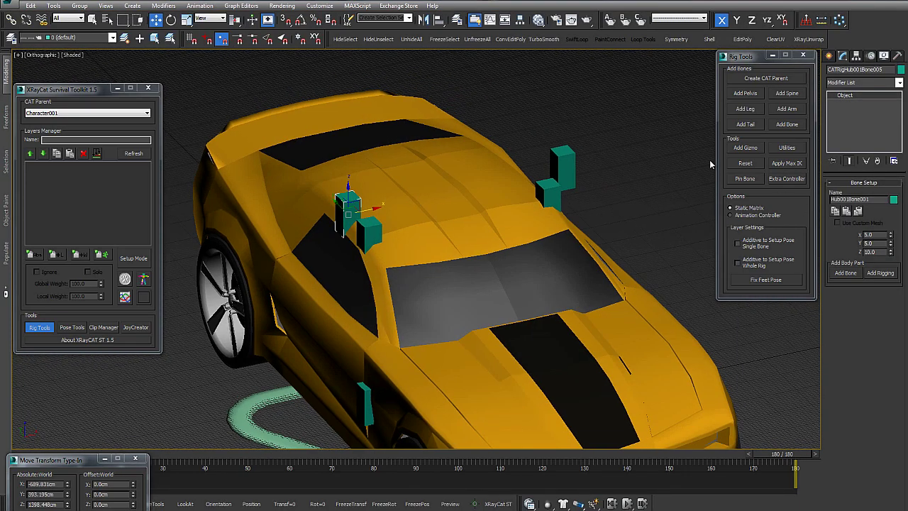
click(566, 162)
click(858, 213)
- Link the car's left door to the mirrored bone above its window
alt+middle_drag(663, 112, 511, 138)
click(535, 245)
click(11, 20)
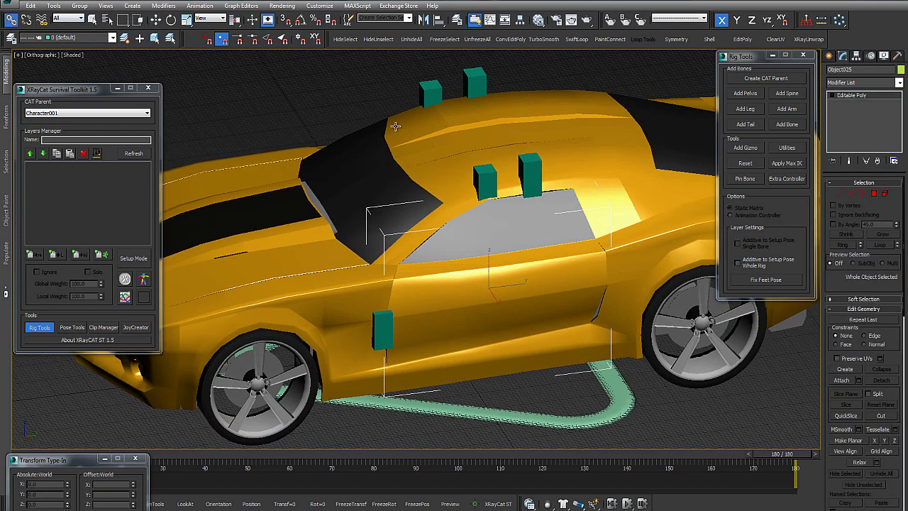
middle_drag(567, 176, 539, 138)
scroll(537, 93, down, 5)
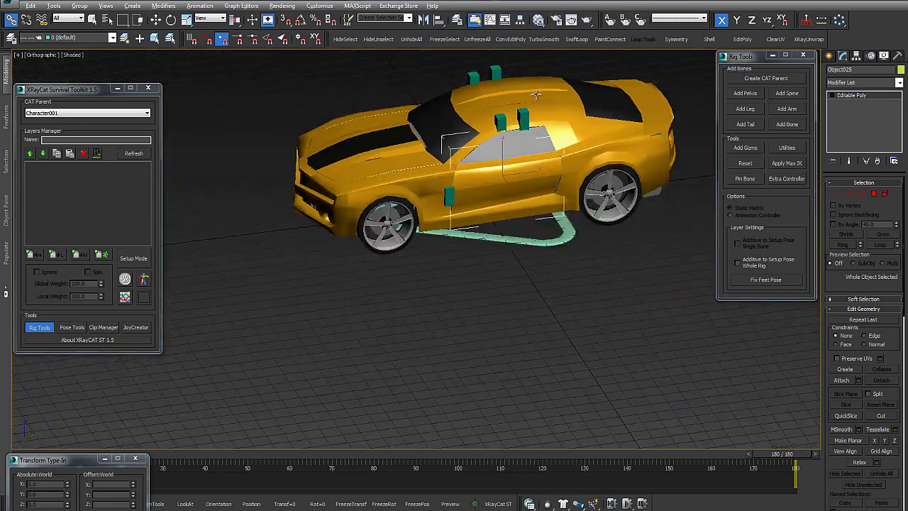
alt+middle_drag(537, 93, 621, 143)
middle_drag(528, 145, 454, 157)
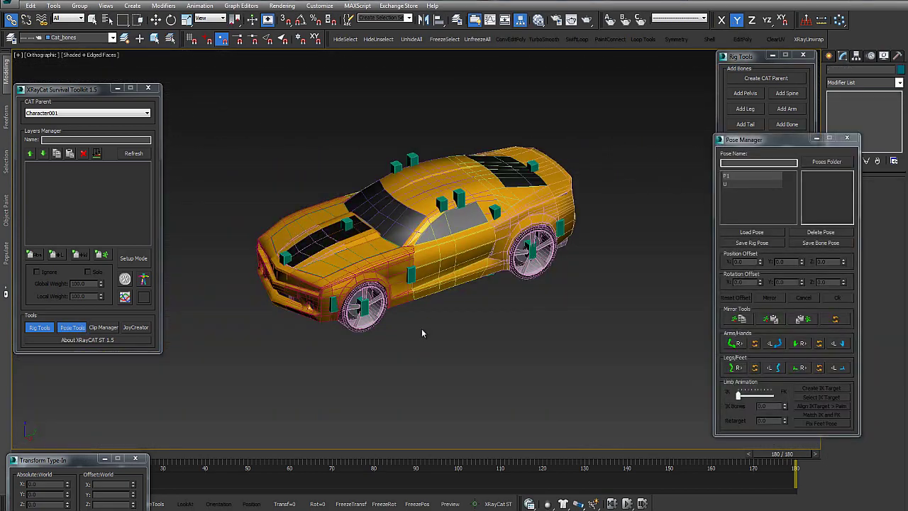
- Freeze the Mesh layer and turn off the edged-faces display in the viewport
alt+middle_drag(422, 333, 88, 47)
click(54, 38)
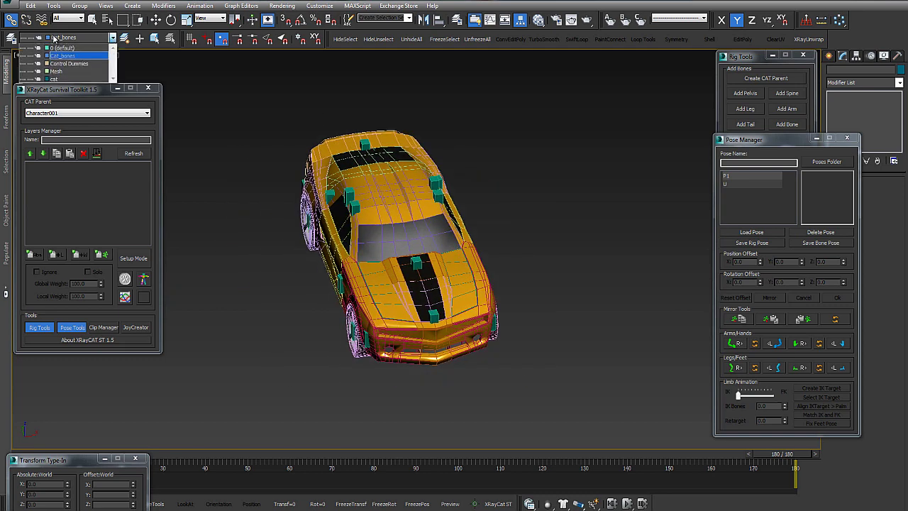
click(31, 71)
click(29, 72)
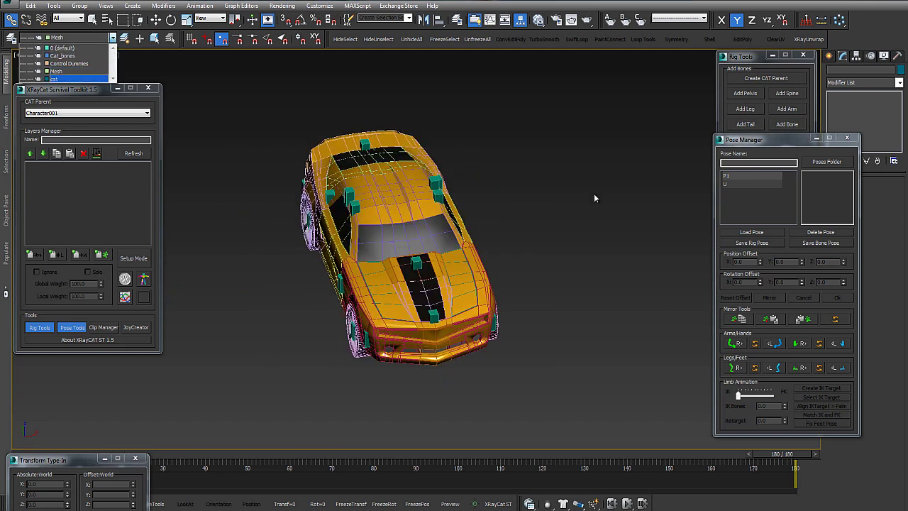
key(Escape)
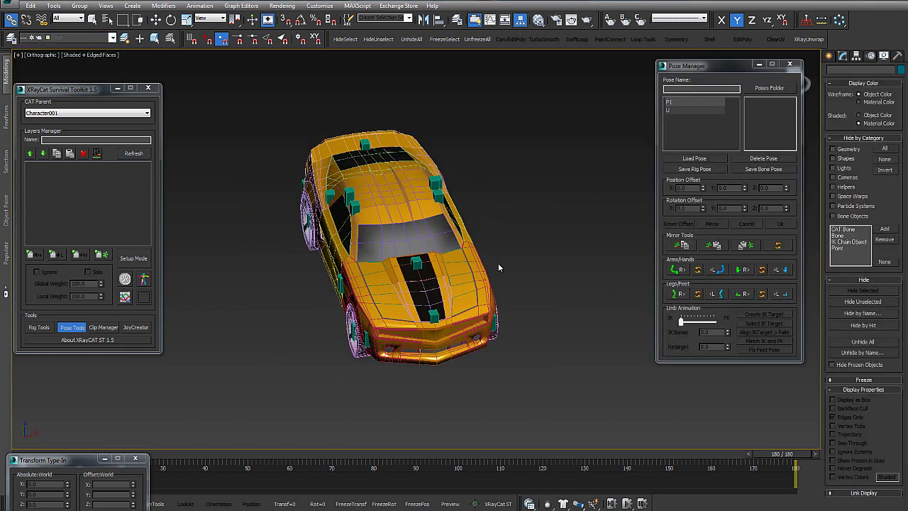
mouse_move(486, 267)
alt+middle_down()
mouse_move(406, 296)
mouse_move(351, 287)
mouse_move(451, 310)
mouse_move(525, 244)
mouse_move(432, 100)
alt+middle_up()
key(F4)
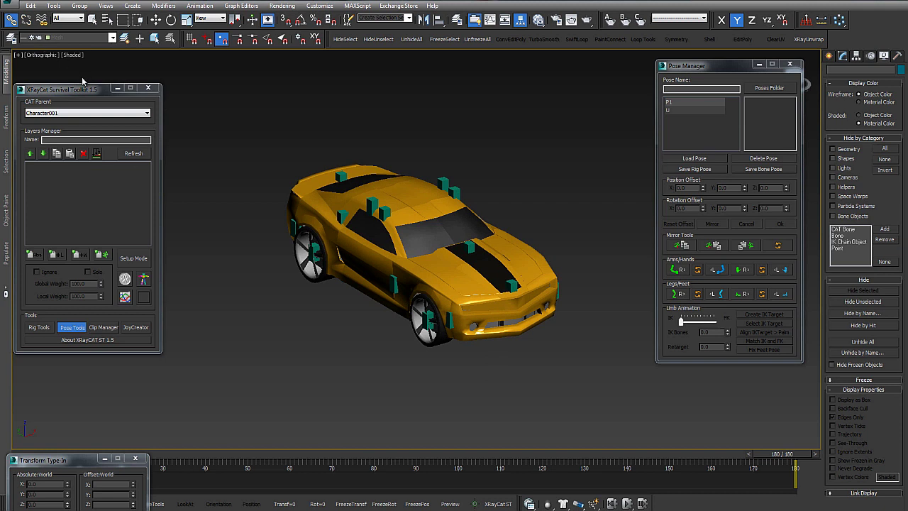
- Hide the Mesh layer to view the bones alone, and unhide everything in the scene
click(38, 40)
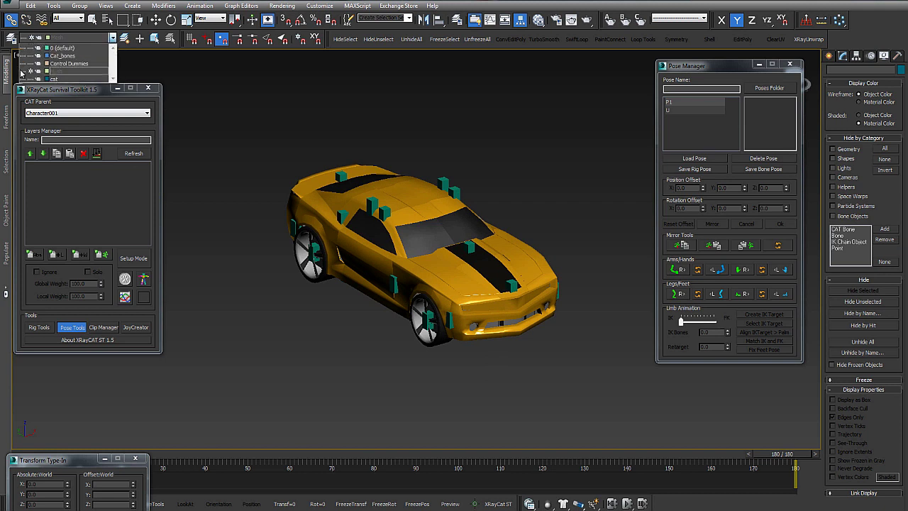
click(21, 71)
alt+middle_drag(411, 137, 441, 188)
click(412, 39)
click(468, 304)
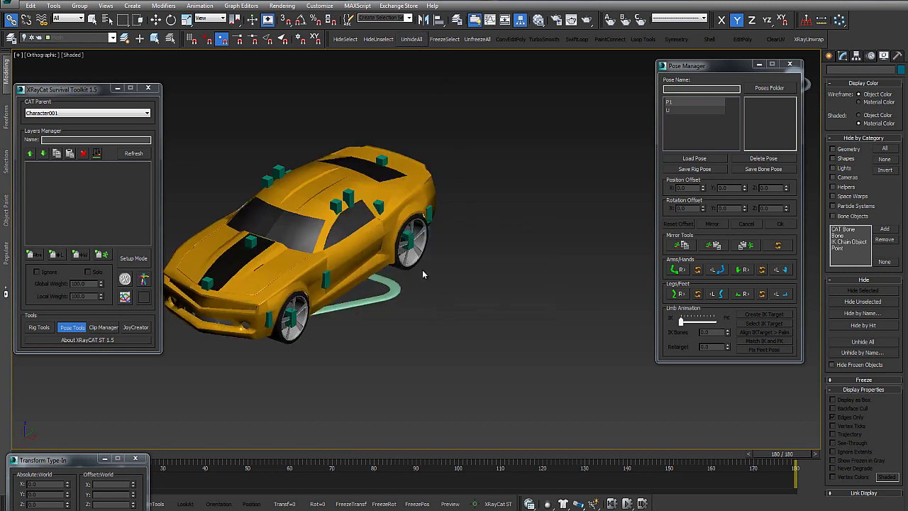
- Hide the Mesh layer so that only the CAT bones are shown
alt+middle_drag(471, 311, 426, 213)
click(48, 37)
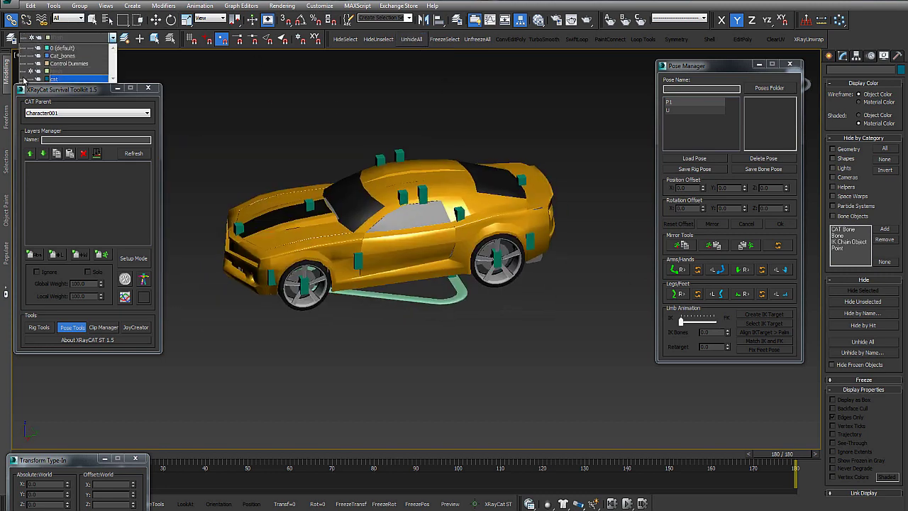
click(25, 71)
alt+middle_drag(379, 242, 386, 280)
- Add two absolute CAT layers named "setup pose" and "Animation", plus a local adjustment layer named "Phase1"
click(34, 254)
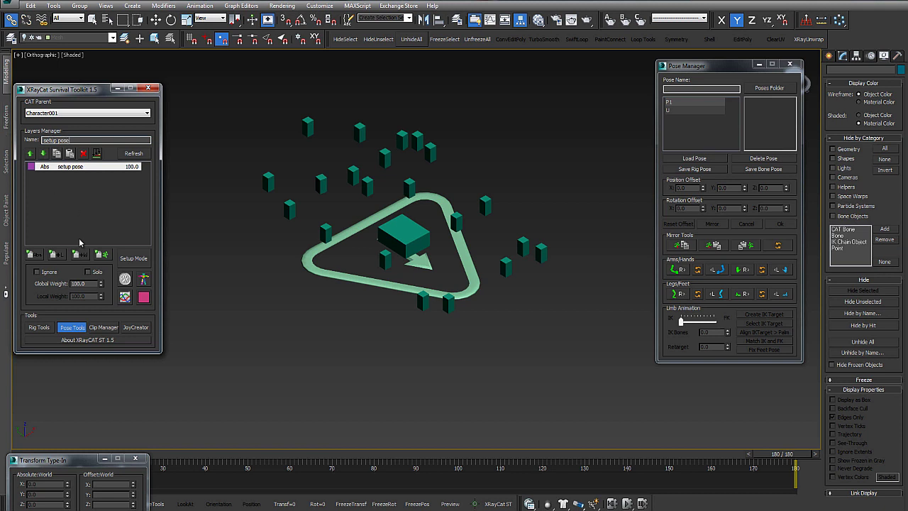
click(39, 255)
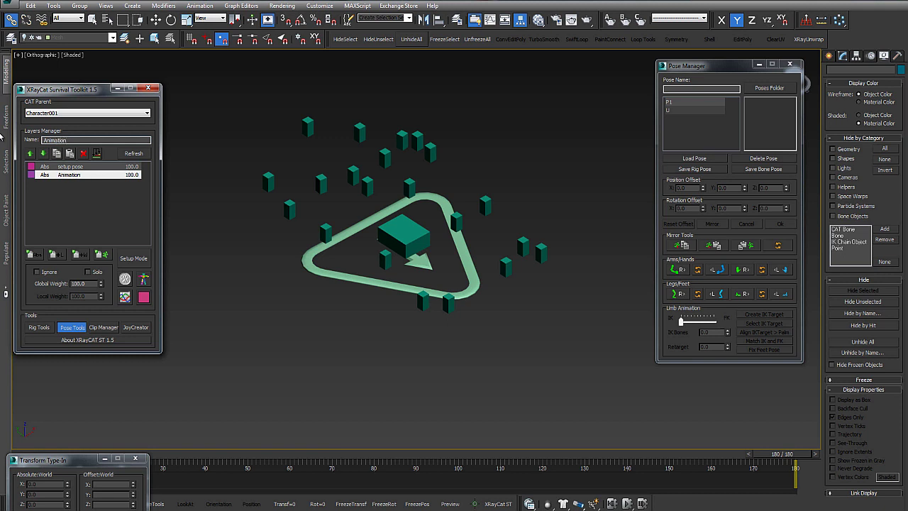
click(56, 254)
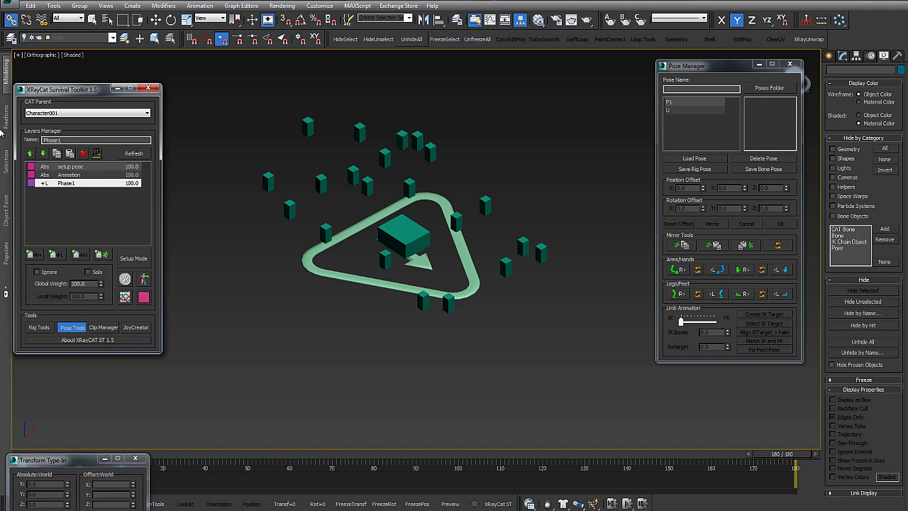
middle_drag(315, 338, 295, 374)
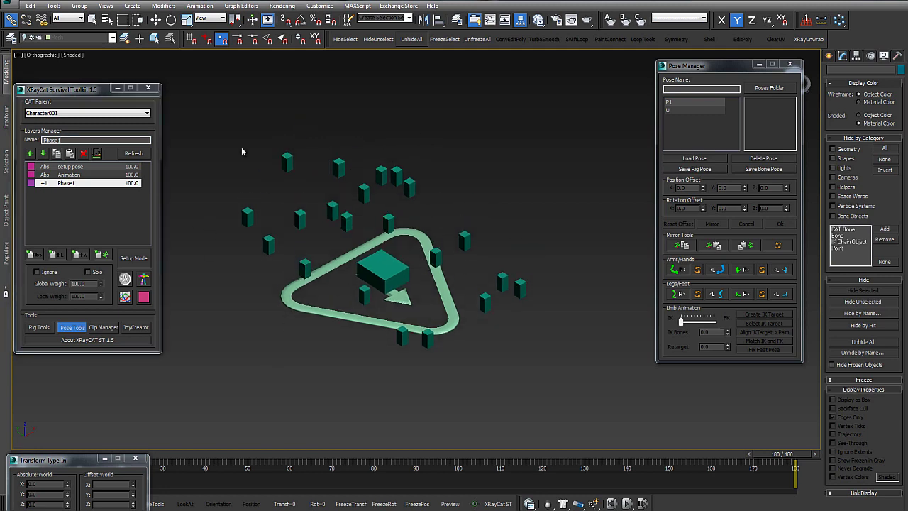
- Show the Mesh layer again so the car body is visible together with its bones
click(69, 40)
click(23, 72)
click(564, 206)
alt+middle_drag(563, 206, 517, 371)
scroll(489, 344, up, 2)
- Try to swing the two left front fender bones outward in setup mode and copy their pose, then undo the rotation
click(466, 300)
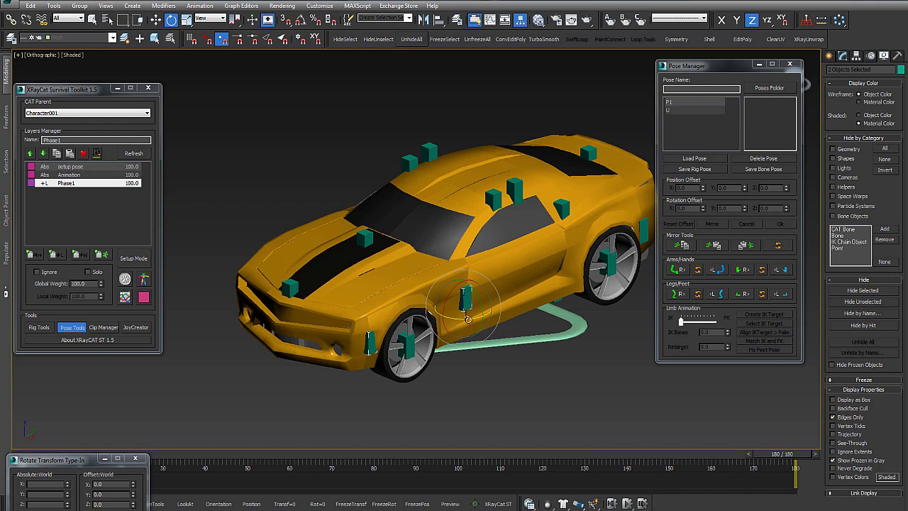
drag(469, 320, 538, 316)
alt+middle_drag(538, 317, 502, 349)
drag(535, 276, 548, 252)
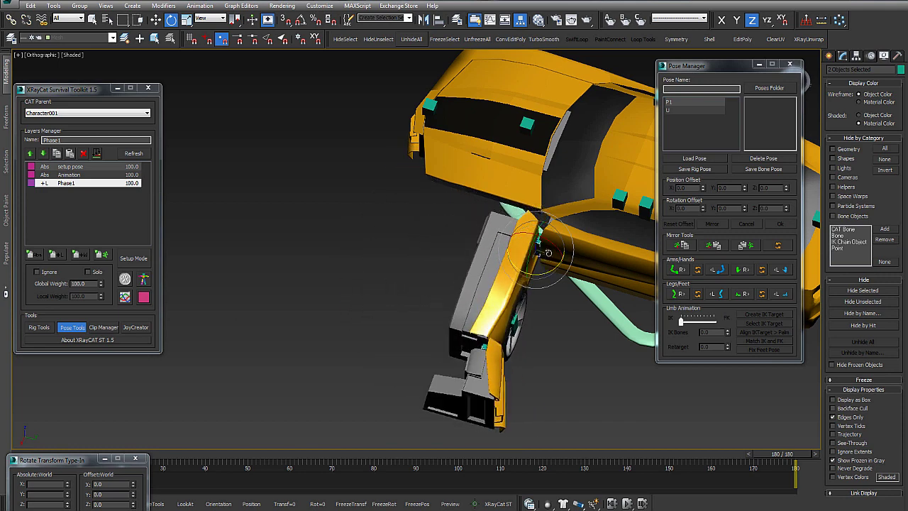
alt+middle_drag(540, 252, 575, 322)
click(680, 245)
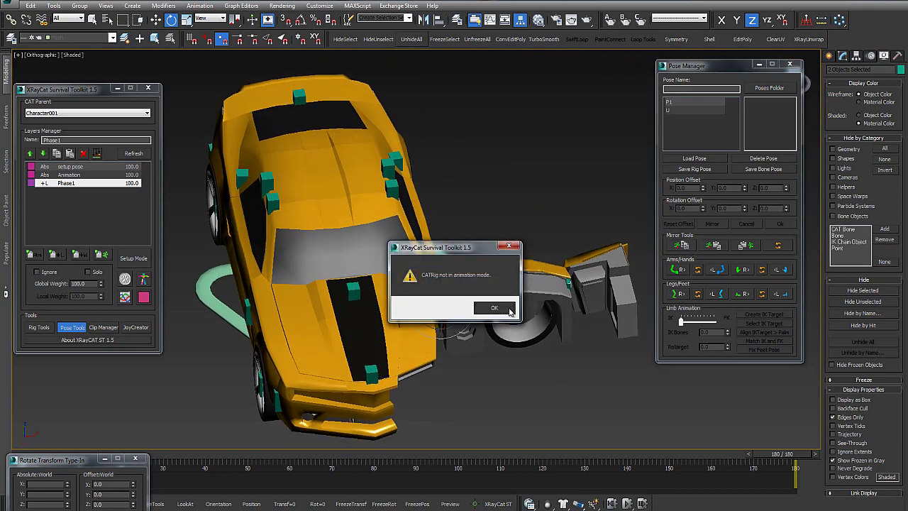
click(495, 308)
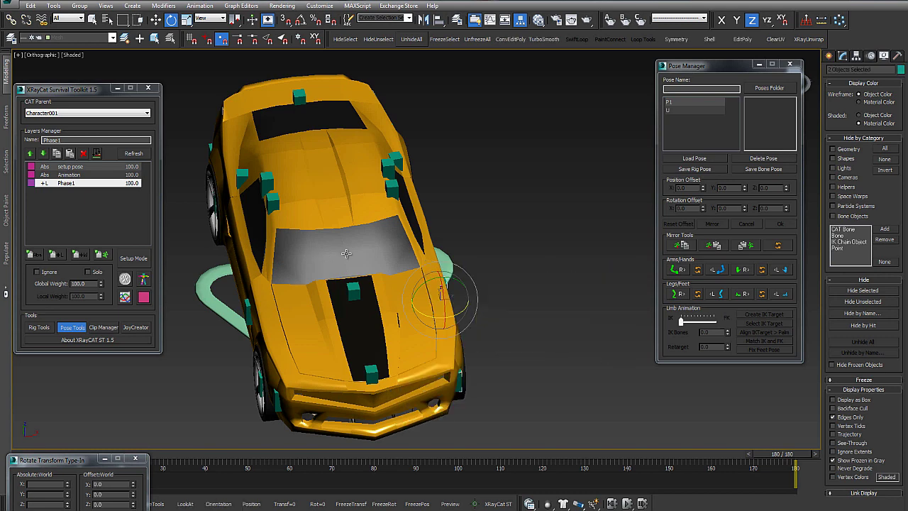
alt+middle_drag(489, 273, 259, 167)
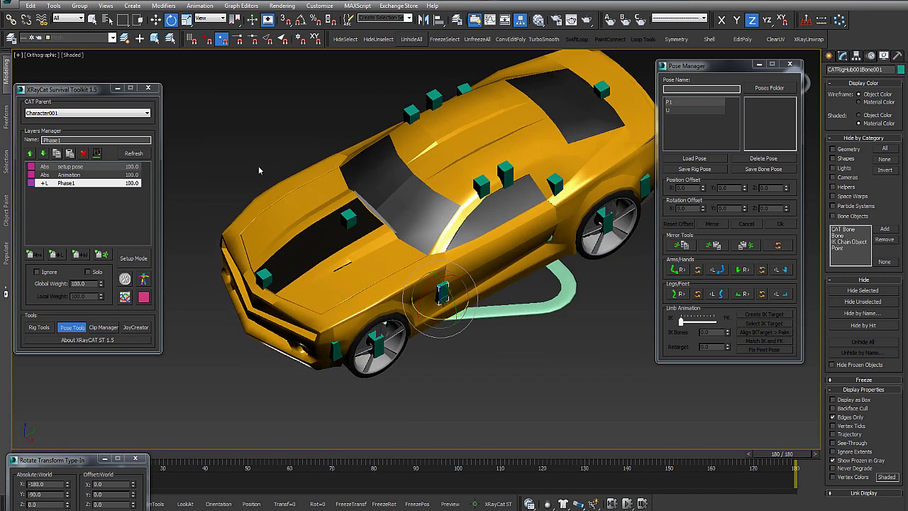
- Switch the CAT rig to animation mode and rotate the left front fender bone outward on the Phase1 layer
click(134, 260)
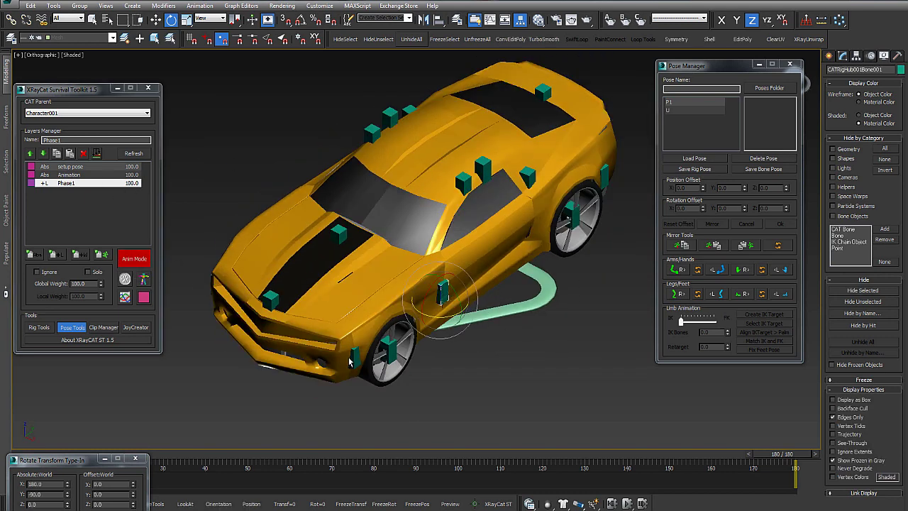
drag(451, 318, 427, 387)
alt+middle_drag(427, 387, 452, 323)
click(408, 232)
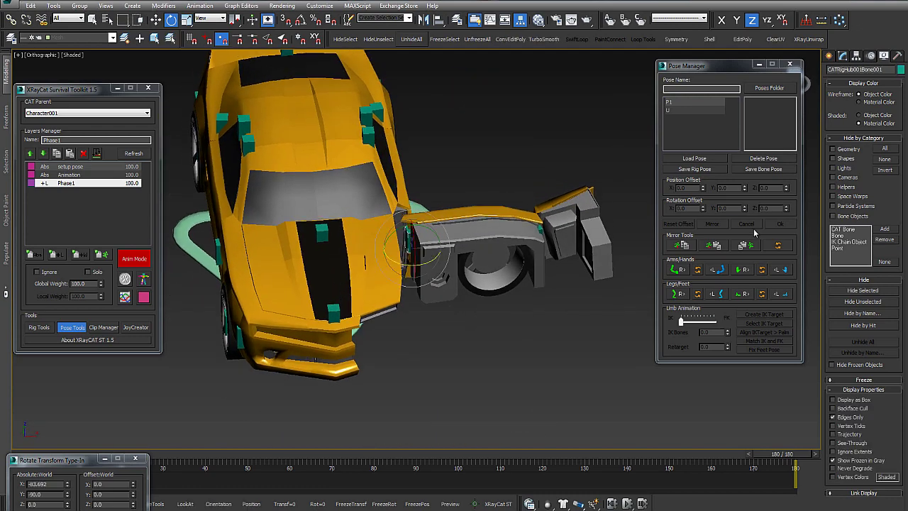
- Copy the left front fender bone's pose and paste it mirrored onto the right front fender bone
click(684, 246)
alt+middle_drag(243, 288, 244, 284)
click(241, 285)
click(746, 251)
alt+middle_drag(496, 284, 567, 256)
- Copy the outer left front fender bone's pose and paste it mirrored onto the matching bone on the right side
alt+middle_drag(566, 256, 508, 355)
click(524, 393)
click(684, 249)
alt+middle_drag(472, 293, 575, 273)
middle_drag(431, 433, 450, 332)
click(456, 335)
click(746, 245)
- Scrub the Phase1 layer's global weight to preview the unfolding front fenders
alt+middle_drag(568, 252, 325, 314)
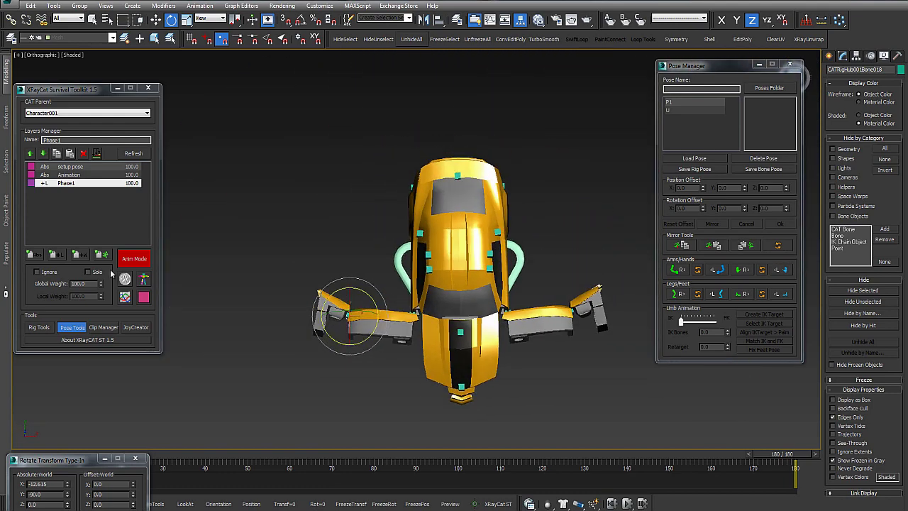
mouse_move(101, 284)
mouse_down()
mouse_move(114, 301)
mouse_move(114, 277)
mouse_up()
- Move the right front wheel's bone out of the unfolded fender and rotate the wheel
alt+middle_drag(255, 250, 430, 292)
click(376, 245)
right_click(374, 241)
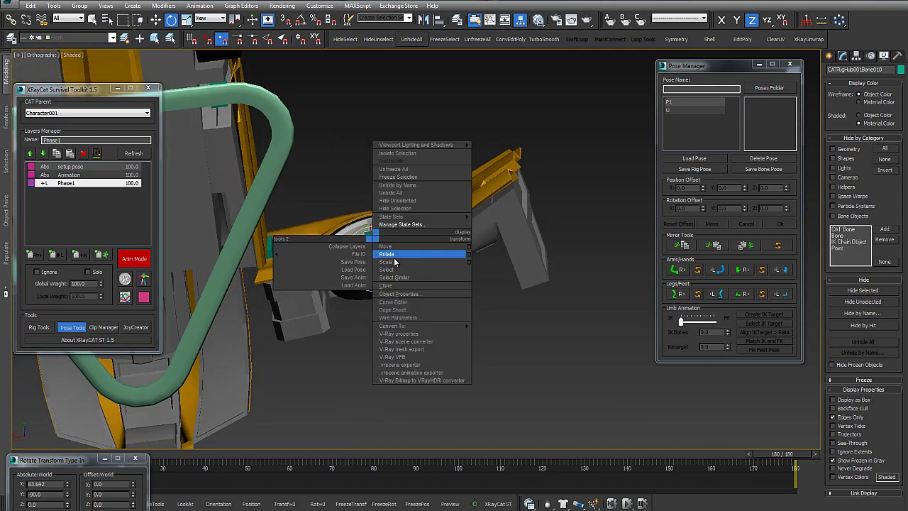
click(397, 246)
drag(374, 234, 388, 339)
key(e)
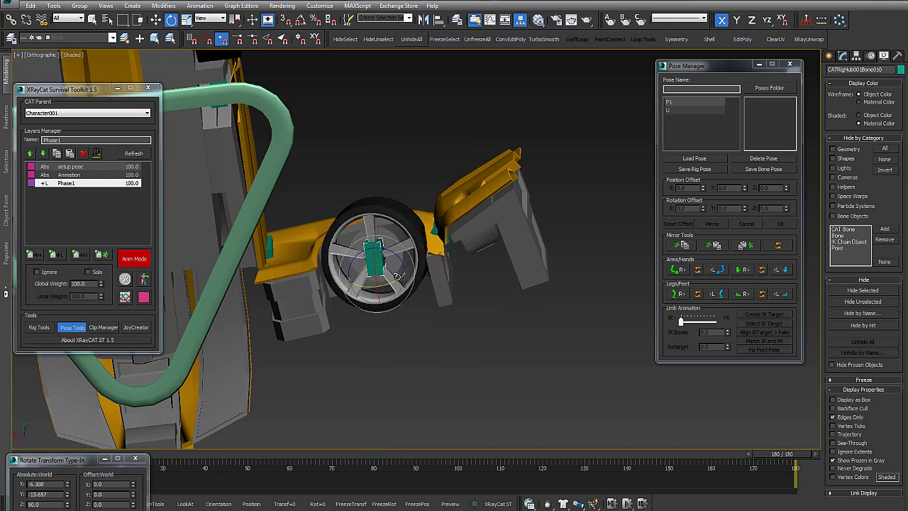
drag(397, 280, 395, 278)
alt+middle_drag(426, 242, 388, 270)
drag(399, 268, 374, 265)
- Fine-tune the right front wheel bone's position and rotation to line the wheel up with the unfolded fender
key(w)
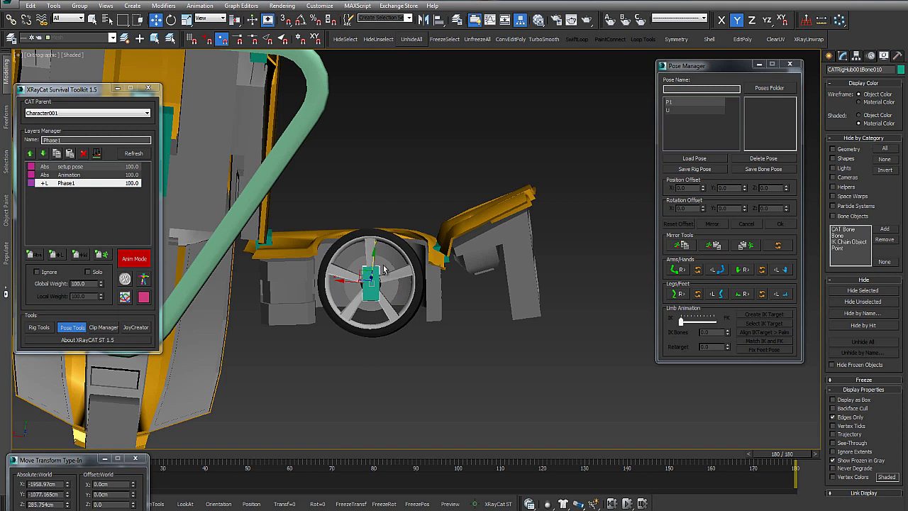
alt+middle_drag(383, 273, 290, 292)
key(e)
drag(409, 288, 416, 285)
key(w)
drag(356, 289, 347, 288)
alt+middle_drag(349, 288, 375, 264)
drag(376, 300, 376, 298)
key(e)
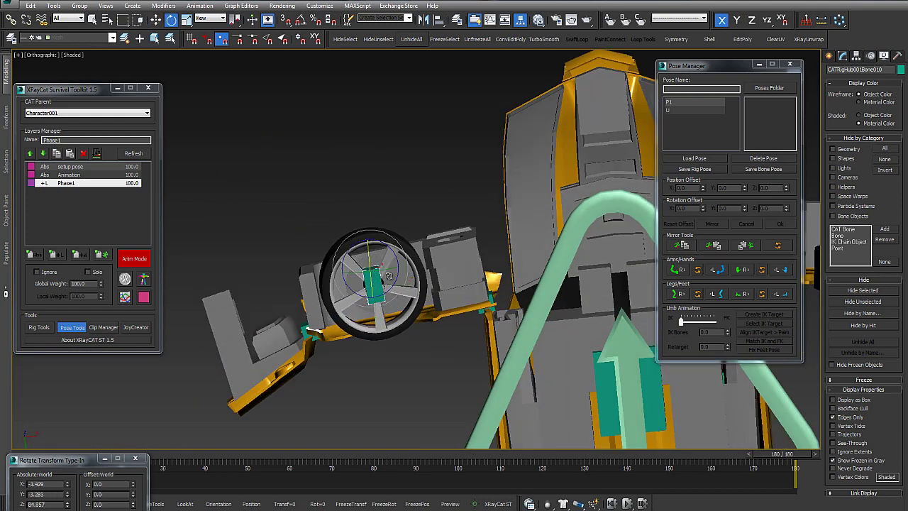
alt+middle_drag(386, 272, 376, 270)
drag(376, 271, 371, 276)
- Copy the right front wheel bone's pose and paste it mirrored onto the left front wheel bone
alt+middle_drag(425, 241, 657, 245)
click(686, 250)
middle_drag(474, 216, 269, 161)
alt+middle_drag(617, 253, 467, 257)
scroll(273, 292, down, 5)
scroll(384, 202, up, 4)
click(747, 247)
- Scrub the Phase1 layer's global weight and examine how the fenders and front wheels unfold from the car
alt+middle_drag(627, 245, 417, 279)
scroll(587, 163, down, 4)
mouse_move(100, 285)
mouse_down()
mouse_move(107, 298)
mouse_move(107, 282)
mouse_up()
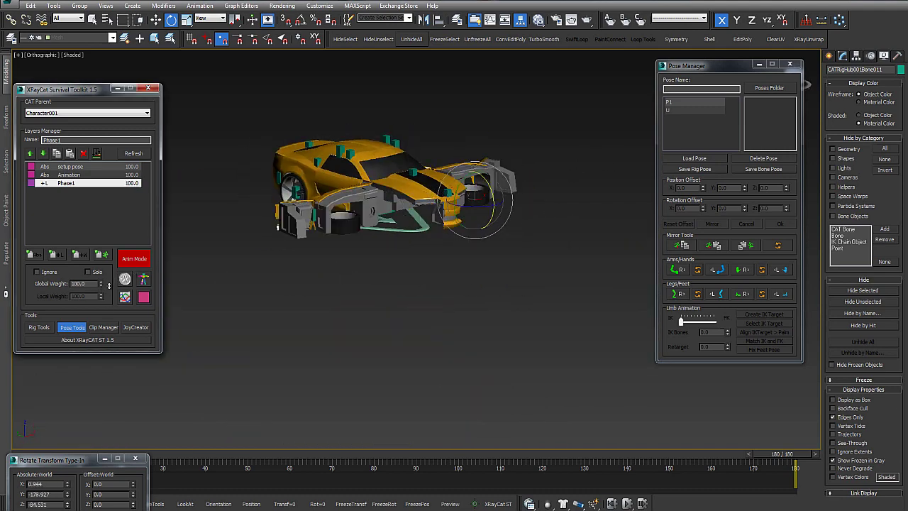
drag(110, 288, 111, 347)
alt+middle_drag(398, 177, 409, 110)
drag(101, 284, 104, 247)
alt+middle_drag(420, 195, 476, 207)
middle_drag(518, 245, 494, 268)
scroll(340, 283, up, 4)
- Set the Phase1 layer's global weight to 0 and add a local adjustment layer named "Phase2"
right_click(101, 286)
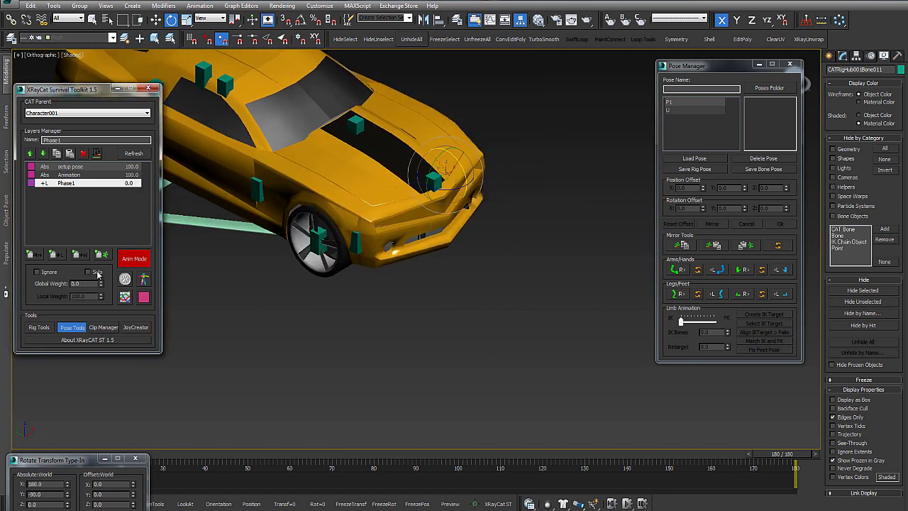
click(56, 255)
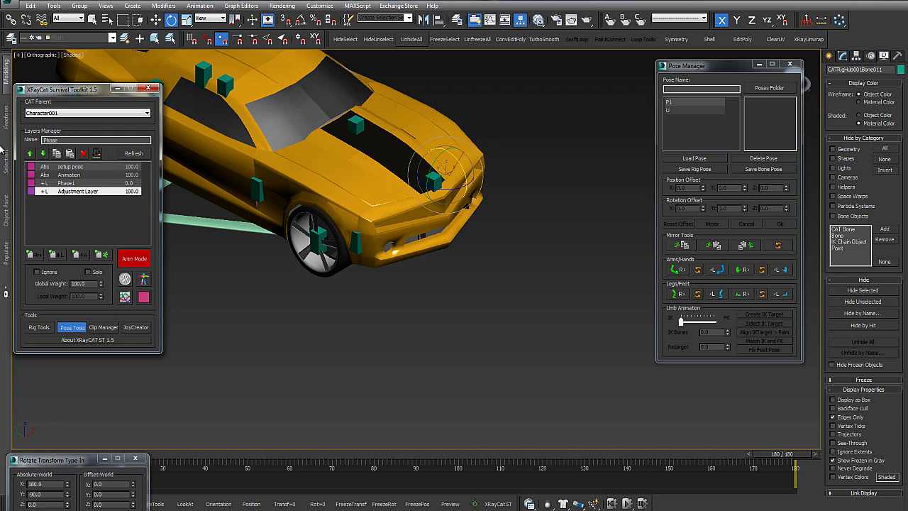
middle_drag(213, 85, 572, 349)
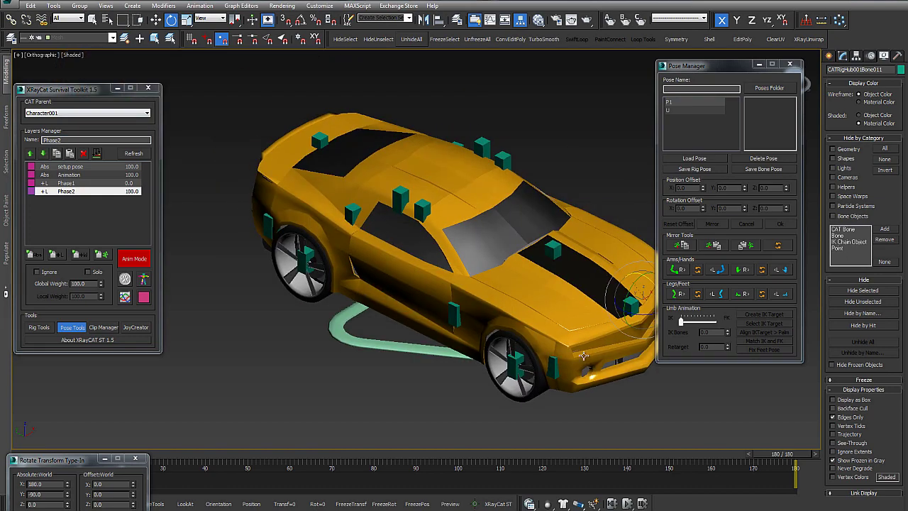
- Swing the right rear fender bones outward on the Phase2 layer, checking the motion with the layer's global weight
alt+middle_drag(305, 245, 395, 286)
click(384, 275)
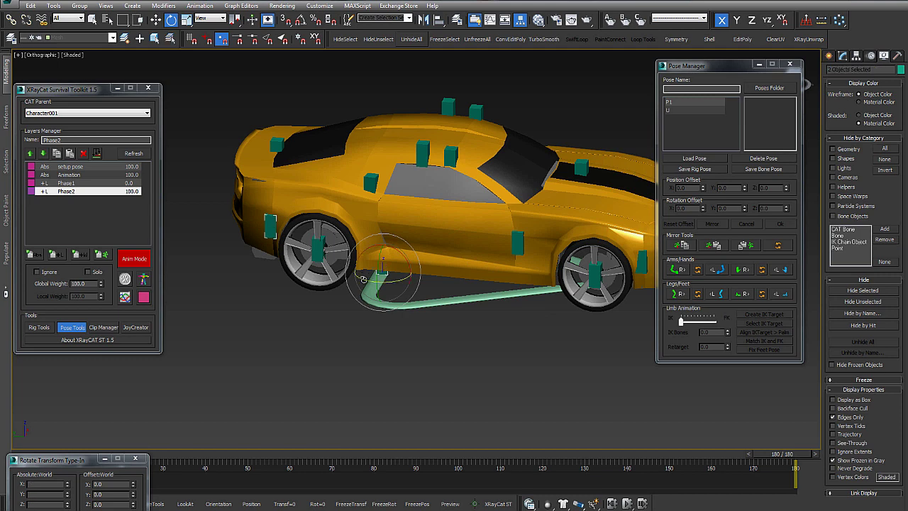
drag(389, 275, 373, 159)
alt+middle_drag(365, 203, 98, 283)
drag(100, 284, 107, 256)
drag(314, 304, 322, 393)
alt+middle_drag(323, 320, 417, 304)
drag(409, 290, 378, 276)
- Switch the reference coordinate system to Local and refine the right rear fender bone's rotation so the fender stands out from the body
click(202, 20)
click(217, 59)
drag(419, 255, 444, 263)
alt+middle_drag(467, 234, 521, 219)
drag(401, 242, 400, 178)
alt+middle_drag(415, 191, 362, 247)
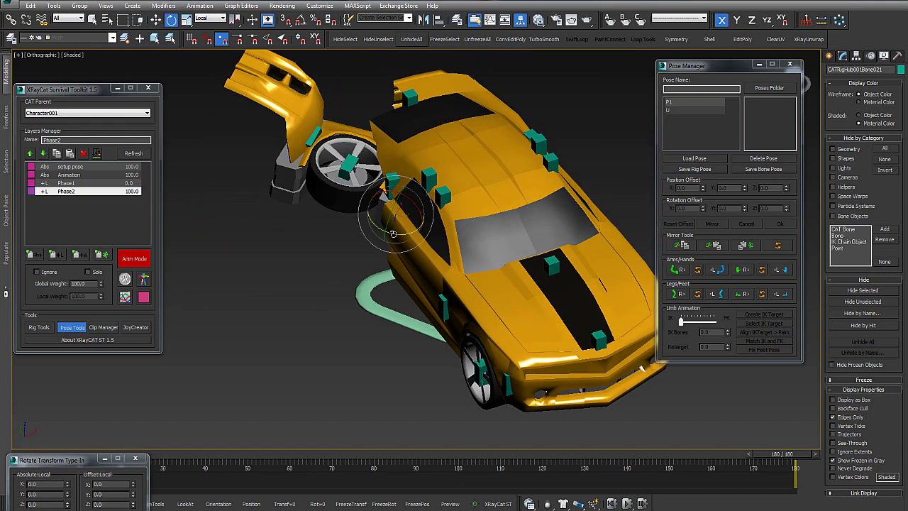
drag(392, 233, 418, 228)
drag(385, 191, 371, 227)
alt+middle_drag(376, 231, 446, 245)
drag(412, 234, 424, 229)
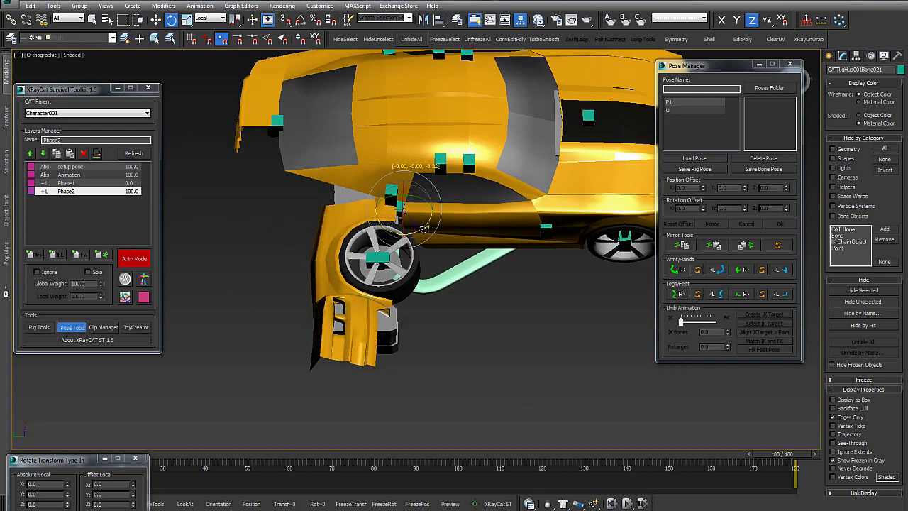
- Rotate the right rear bumper-corner bone about its local Y axis and lower the right rear wheel bone
alt+middle_drag(369, 202, 271, 183)
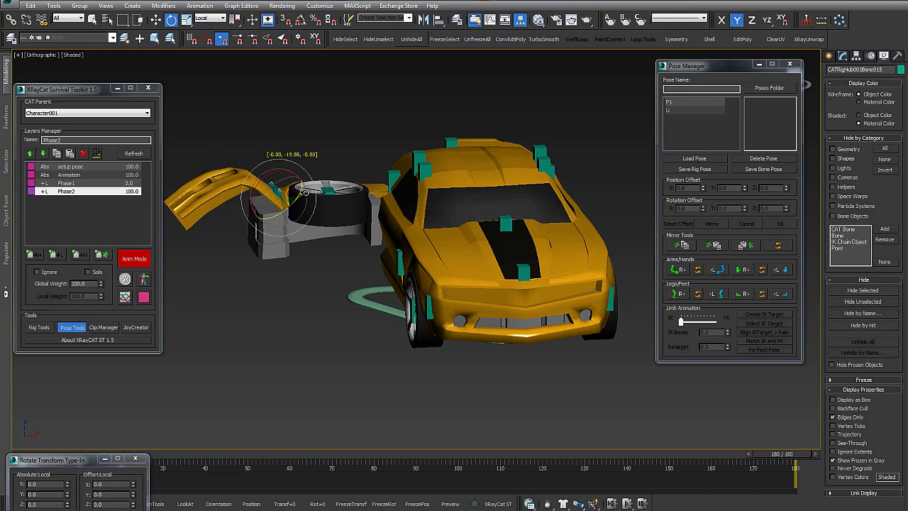
alt+middle_drag(305, 191, 328, 190)
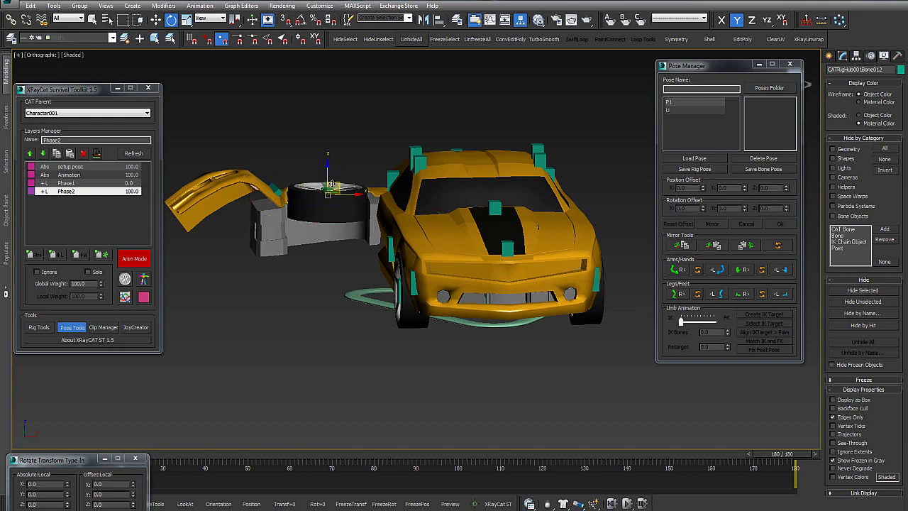
drag(327, 177, 328, 195)
key(e)
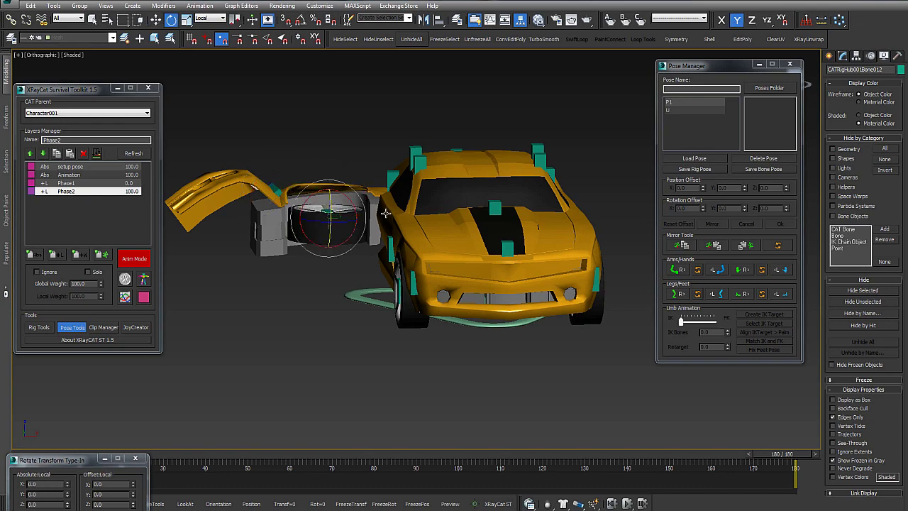
- Copy the poses of the right rear fender assembly's bones and paste them mirrored onto the left rear bones
alt+middle_drag(363, 200, 600, 190)
click(263, 207)
alt+middle_drag(264, 207, 681, 242)
alt+middle_drag(418, 214, 489, 235)
alt+middle_drag(493, 271, 374, 205)
click(753, 249)
alt+middle_drag(549, 148, 532, 215)
click(718, 245)
alt+middle_drag(447, 228, 364, 199)
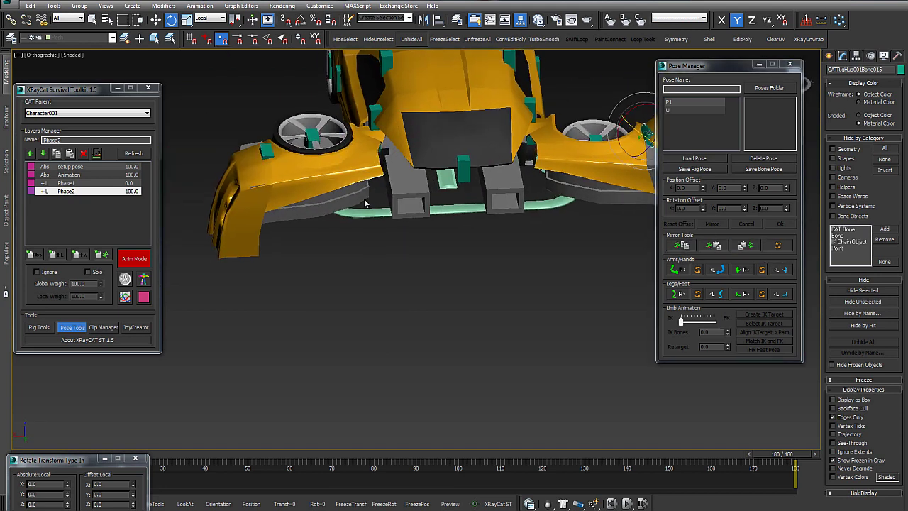
click(733, 243)
alt+middle_drag(624, 244, 528, 292)
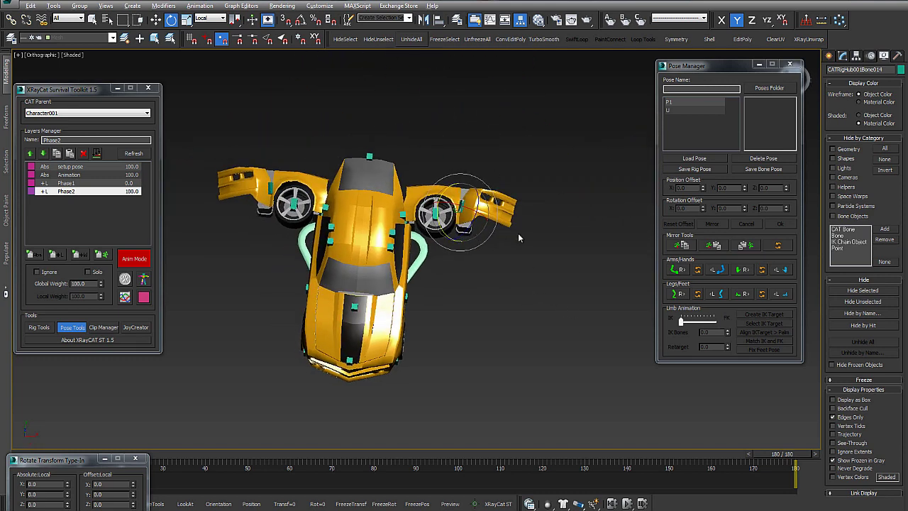
- Rotate the left rear bumper-corner bone and paste its pose mirrored onto the right rear bumper-corner bone
alt+middle_drag(524, 242, 524, 257)
drag(496, 225, 506, 198)
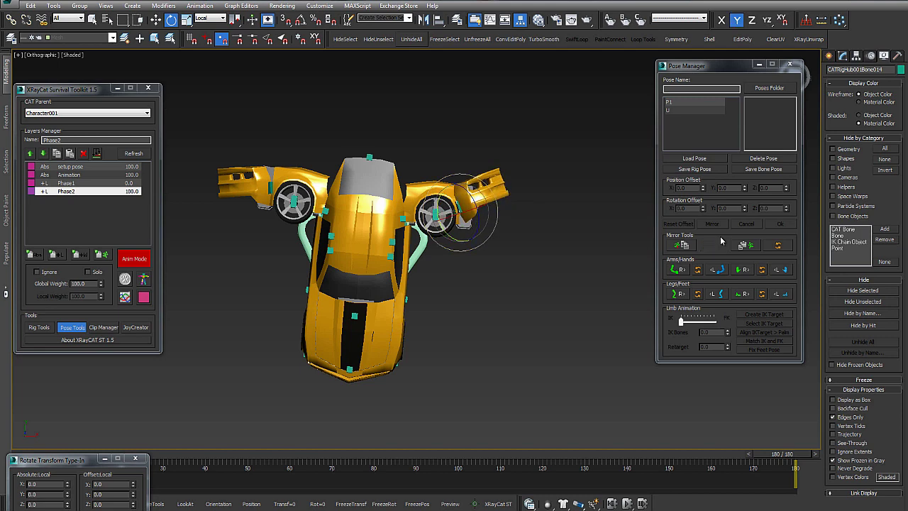
click(684, 245)
click(270, 185)
click(746, 246)
- Scrub the Phase2 layer's global weight to preview the unfolding rear fenders
alt+middle_drag(588, 259, 556, 212)
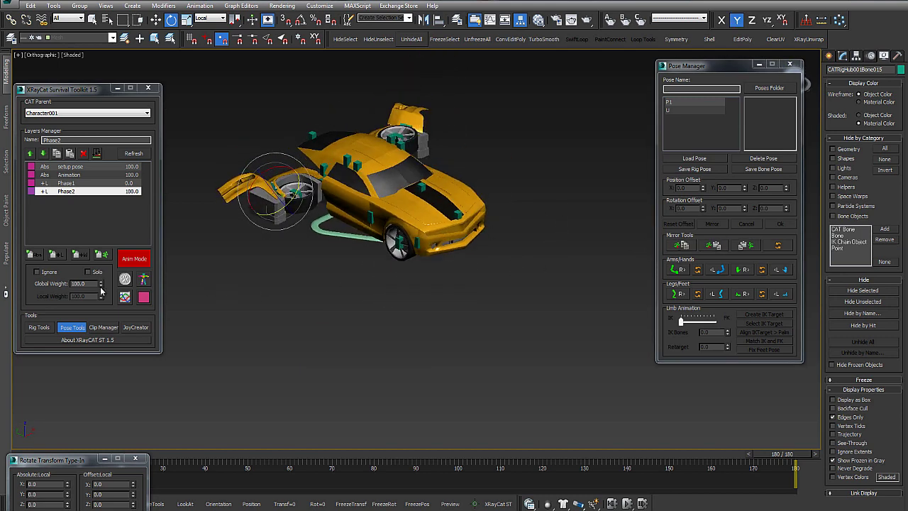
drag(101, 288, 126, 279)
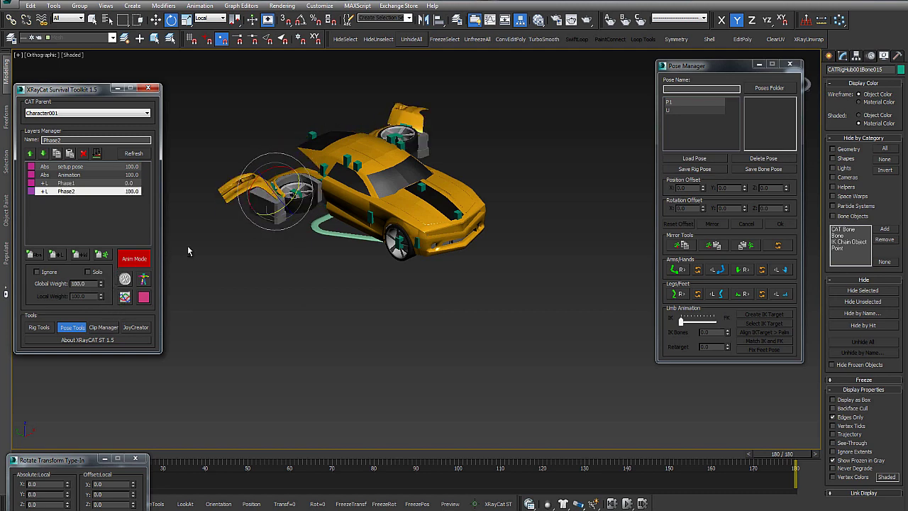
- Rotate the trunk-lid bone at the car's rear about its local Z axis and move it forward and down
alt+middle_drag(211, 249, 429, 286)
drag(437, 282, 465, 340)
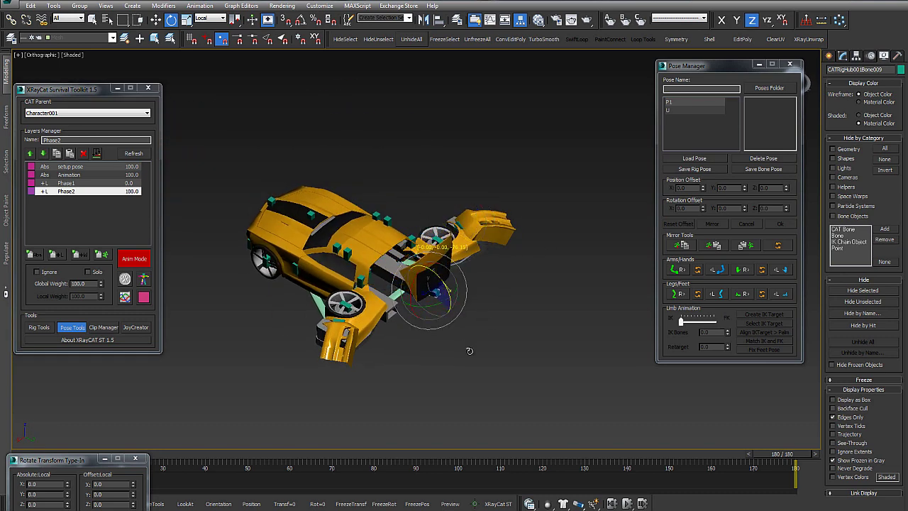
alt+middle_drag(469, 351, 490, 294)
key(w)
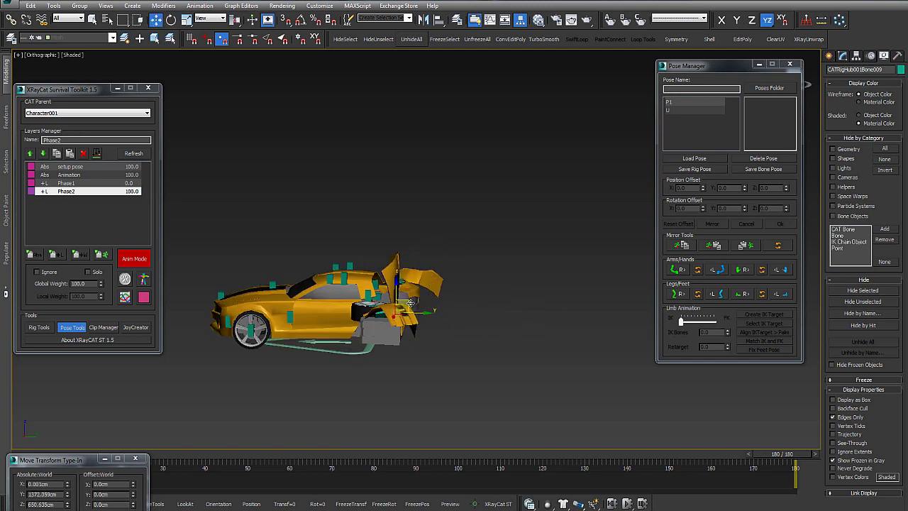
alt+middle_drag(429, 316, 364, 313)
click(389, 312)
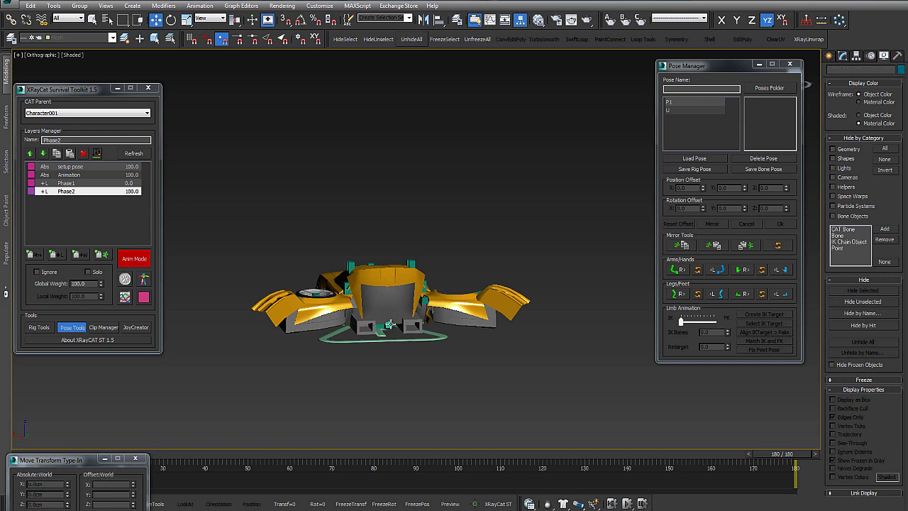
drag(389, 325, 387, 296)
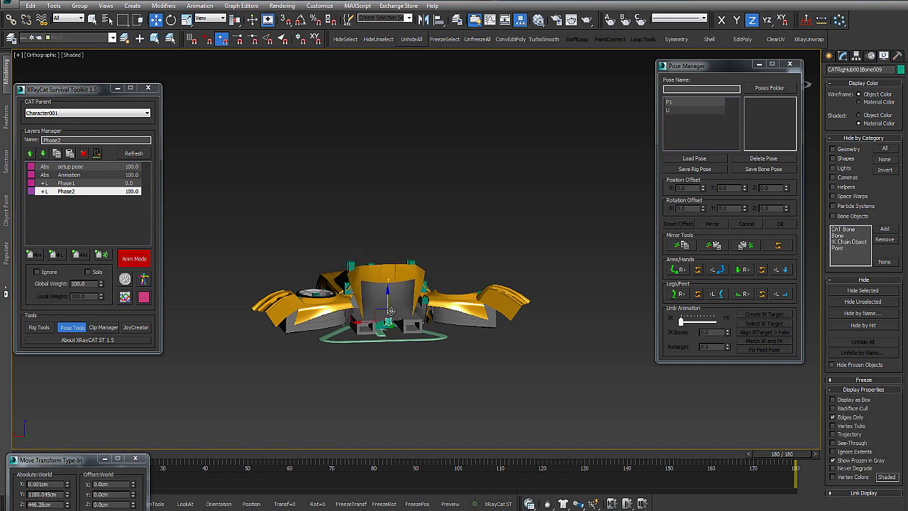
- Scrub the Phase2 layer's global weight down to 0 and add a local adjustment layer named Phase3
alt+middle_drag(383, 312, 106, 299)
mouse_move(102, 286)
mouse_down()
mouse_move(105, 310)
mouse_move(103, 283)
mouse_up()
alt+middle_drag(375, 249, 514, 153)
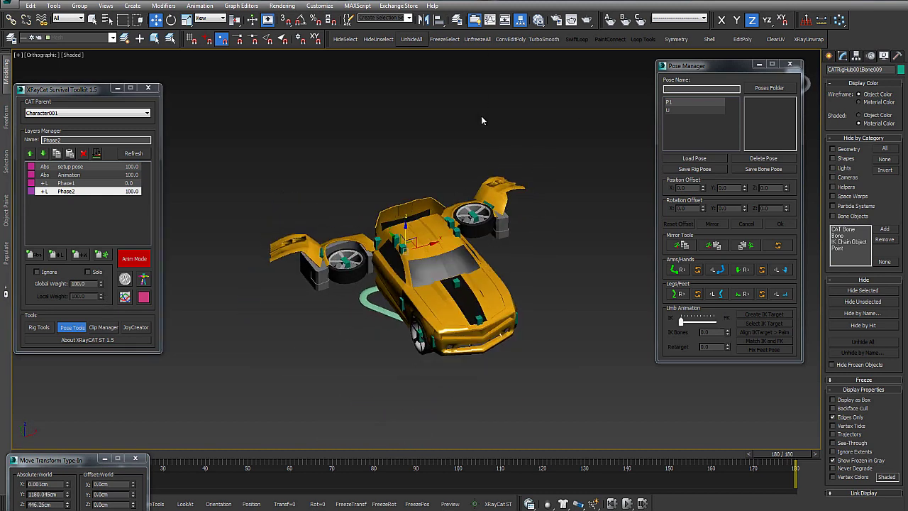
drag(102, 284, 103, 313)
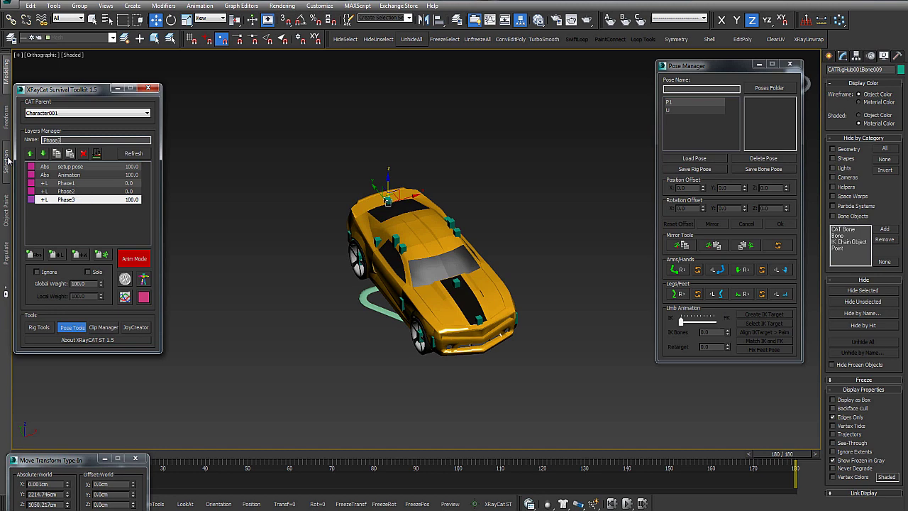
- Swing the right door upward by rotating its roof-edge bone, including about its local Y axis
alt+middle_drag(381, 115, 457, 248)
scroll(365, 206, up, 3)
scroll(363, 220, up, 3)
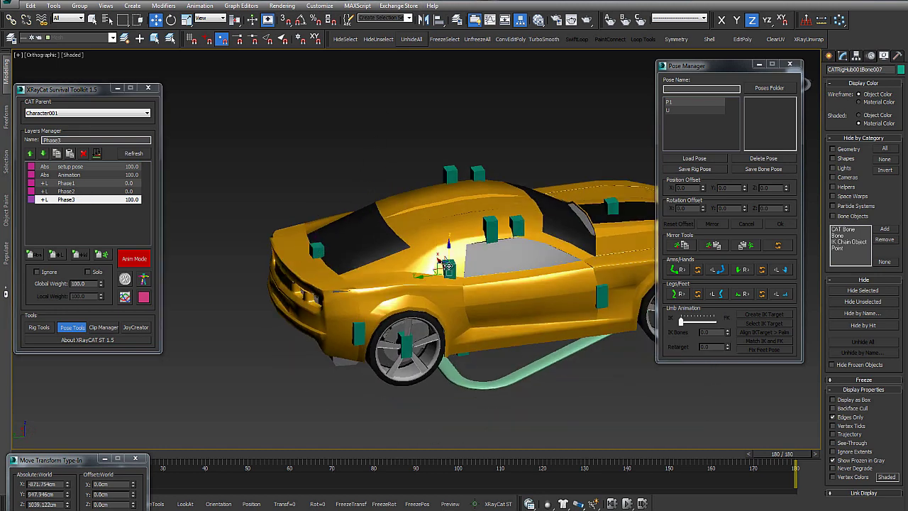
alt+middle_drag(171, 213, 377, 224)
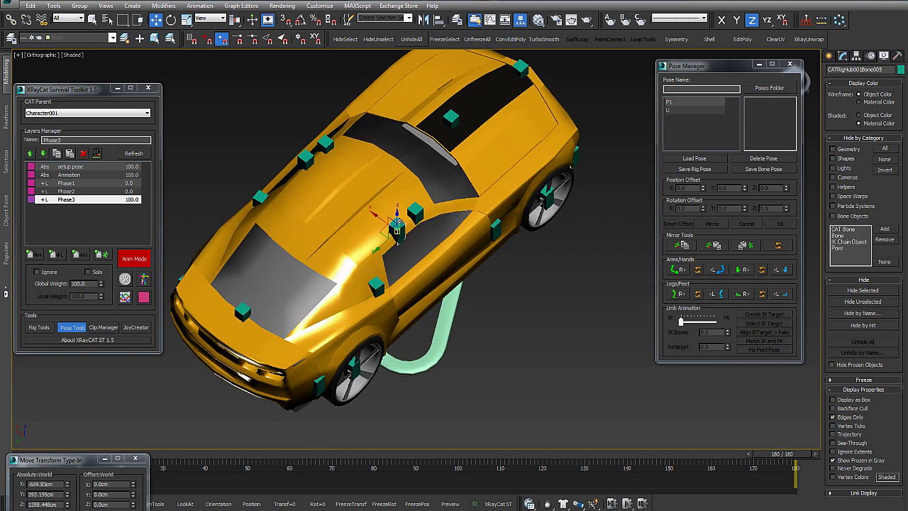
drag(413, 219, 387, 149)
alt+middle_drag(417, 164, 511, 174)
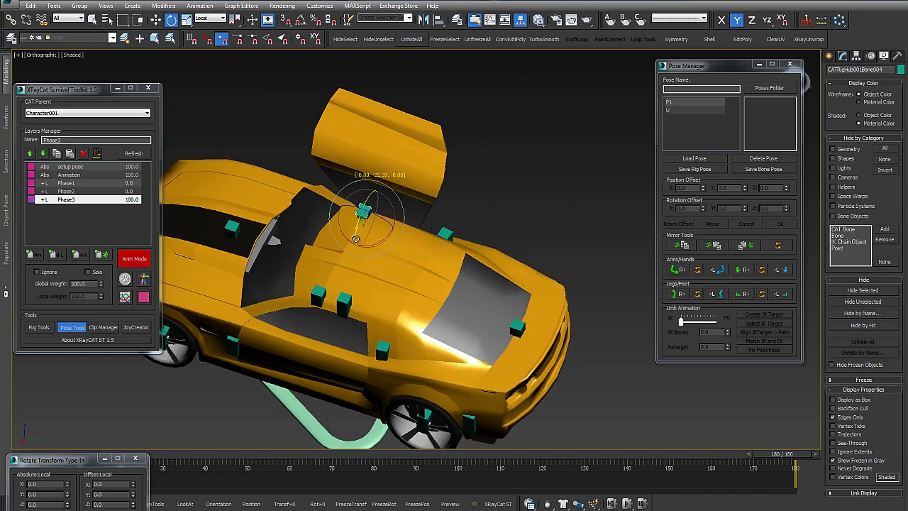
drag(356, 236, 372, 184)
alt+middle_drag(388, 190, 432, 195)
- Copy the right door bone's pose, paste it mirrored onto the left door bone, and scrub the Phase3 global weight to preview it
click(685, 246)
click(500, 204)
alt+middle_drag(604, 213, 426, 163)
alt+middle_drag(444, 96, 426, 212)
alt+middle_drag(567, 213, 508, 232)
click(743, 243)
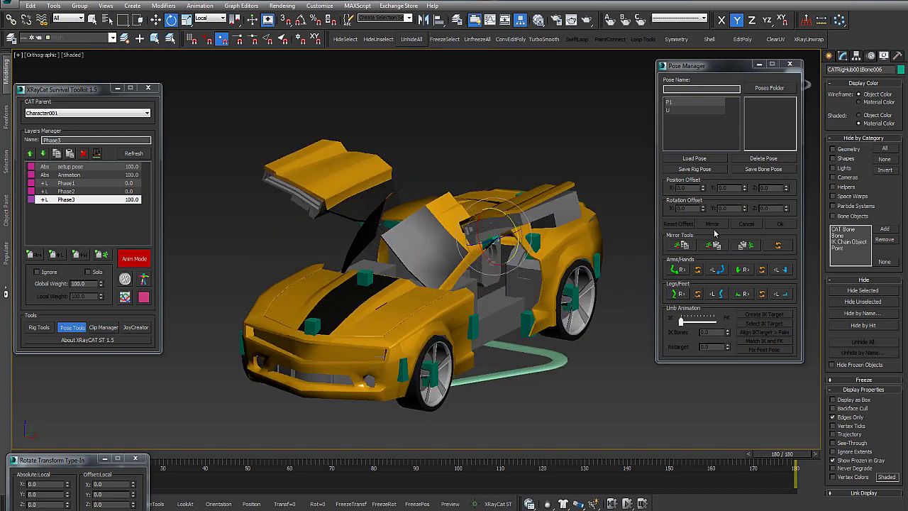
alt+middle_drag(569, 122, 504, 116)
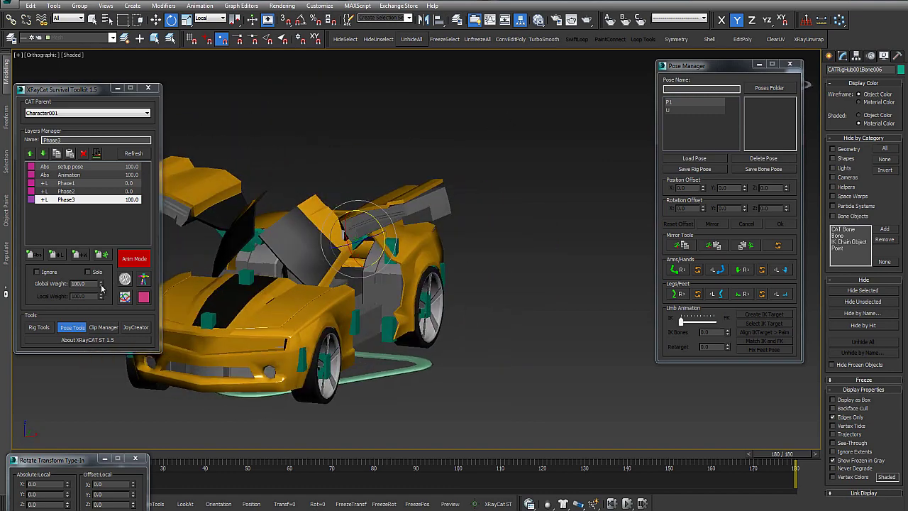
mouse_move(101, 285)
mouse_down()
mouse_move(107, 309)
mouse_move(113, 271)
mouse_up()
- Stand the rear hood panel upright by rotating its bone about local Z, and raise the bone above the hood
alt+middle_drag(284, 222, 415, 251)
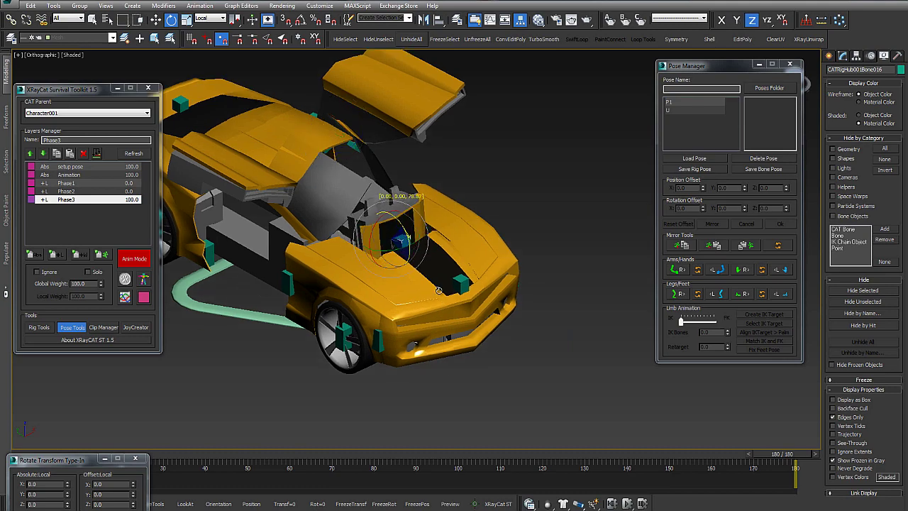
alt+middle_drag(440, 296, 367, 280)
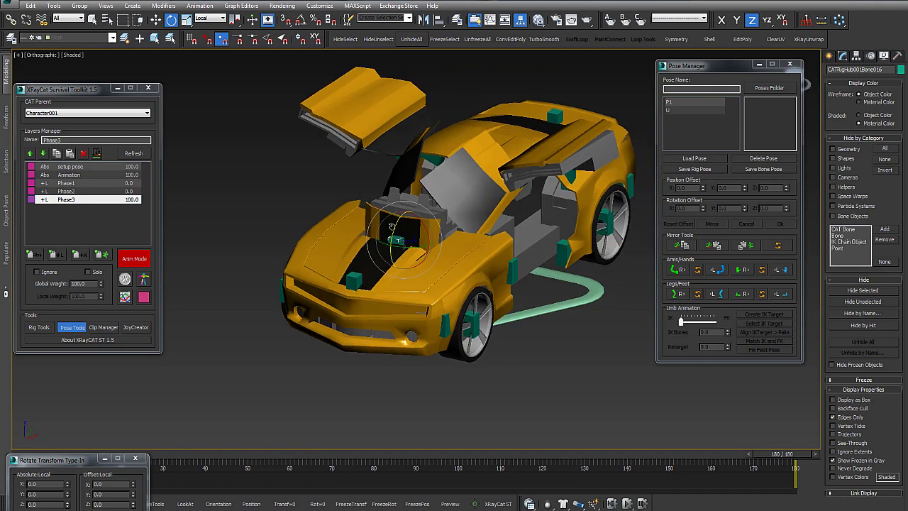
alt+middle_drag(390, 225, 369, 229)
drag(400, 216, 403, 190)
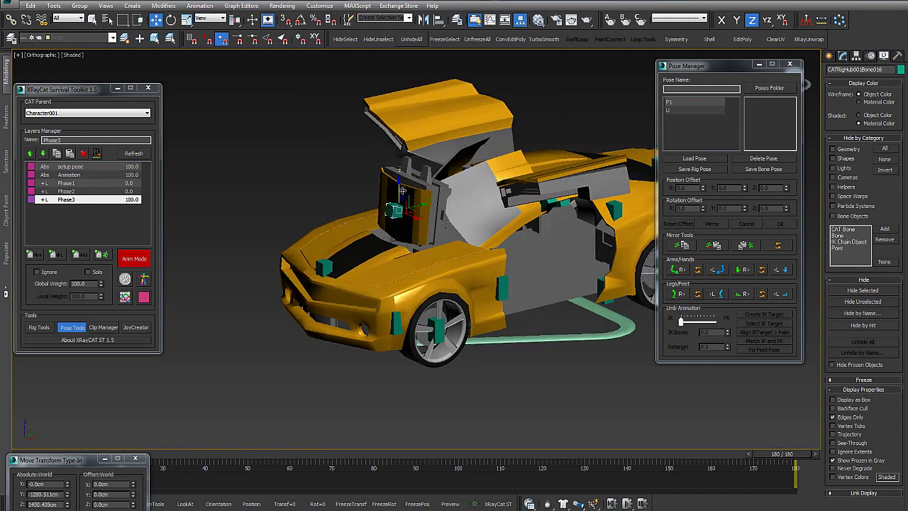
alt+middle_drag(402, 196, 482, 260)
- Rotate the front hood bone about its local Z axis to stand the front hood panel upright above the grille
key(e)
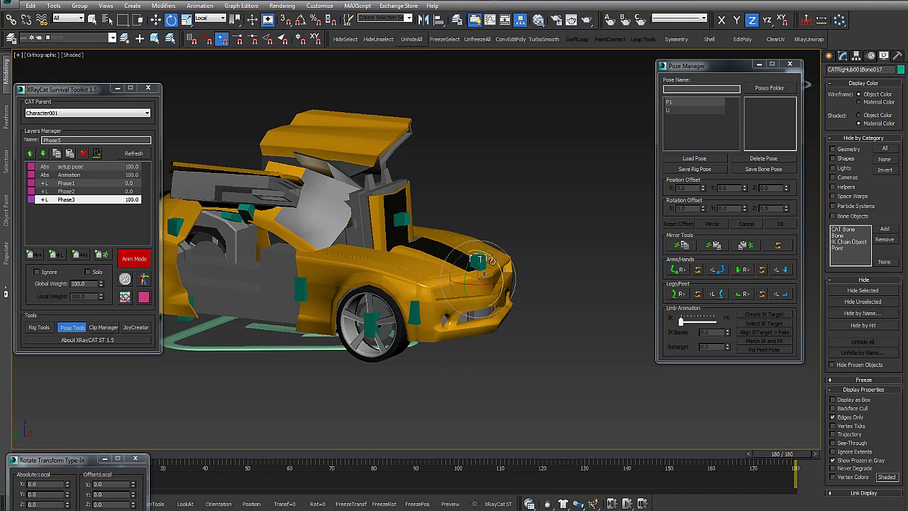
drag(483, 260, 523, 325)
alt+middle_drag(536, 286, 472, 237)
alt+middle_drag(474, 299, 548, 266)
mouse_move(458, 281)
mouse_down()
mouse_move(563, 241)
mouse_move(441, 317)
mouse_move(469, 283)
mouse_up()
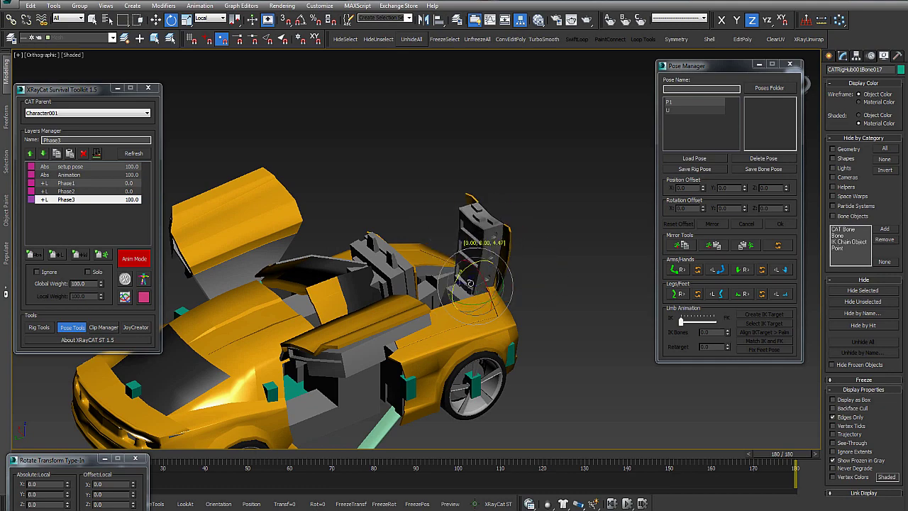
alt+middle_drag(469, 283, 288, 234)
middle_drag(406, 238, 231, 243)
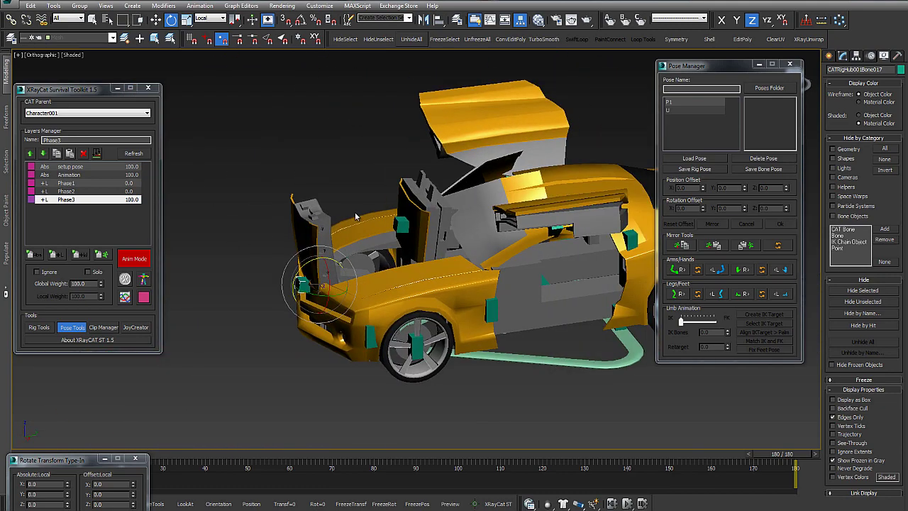
- Rotate the raised rear hood panel's bone further about its local Z axis
click(403, 221)
drag(411, 200, 446, 196)
alt+middle_drag(445, 195, 241, 262)
- Scrub the Phase3 layer's global weight down to 0 and close the Pose Manager
drag(101, 289, 114, 323)
alt+middle_drag(213, 227, 594, 170)
click(790, 65)
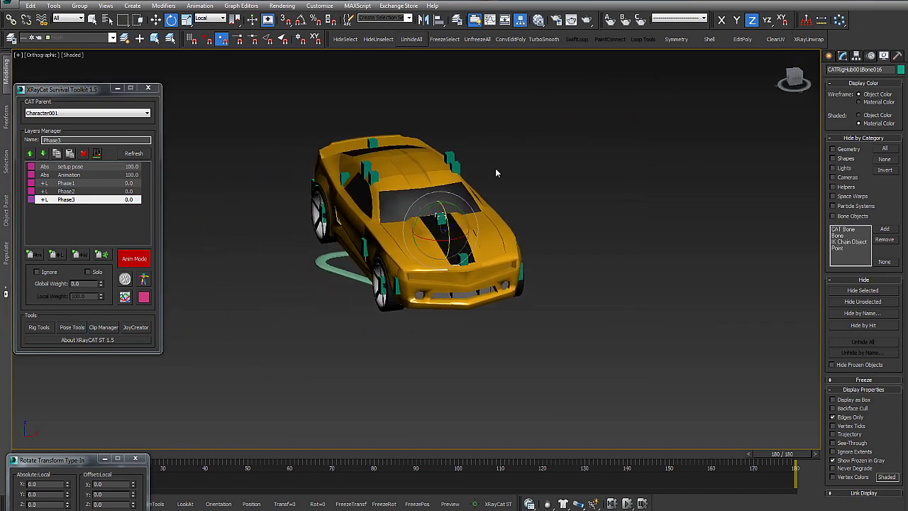
- Open JoyCreator and set up a horizontal single-target joystick named Phase1 for Character001
alt+middle_drag(496, 170, 163, 323)
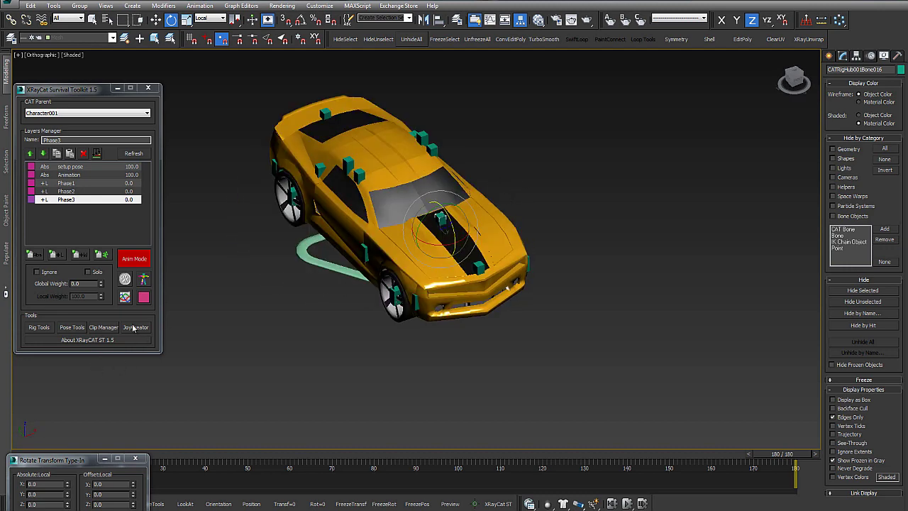
click(136, 327)
drag(456, 155, 706, 89)
middle_drag(582, 178, 499, 206)
click(652, 114)
click(652, 128)
middle_drag(517, 158, 524, 175)
click(671, 144)
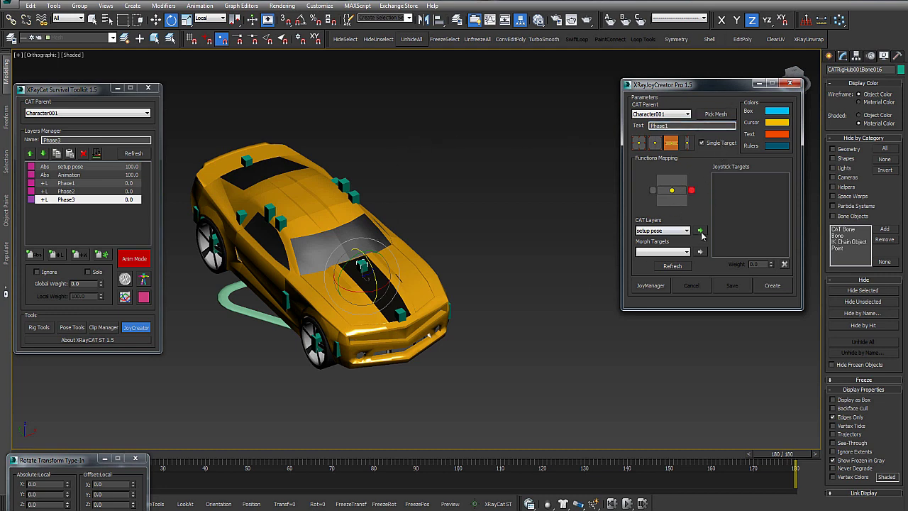
- Assign the Phase1 CAT layer as the joystick's target and create the joystick in the Front view
click(686, 230)
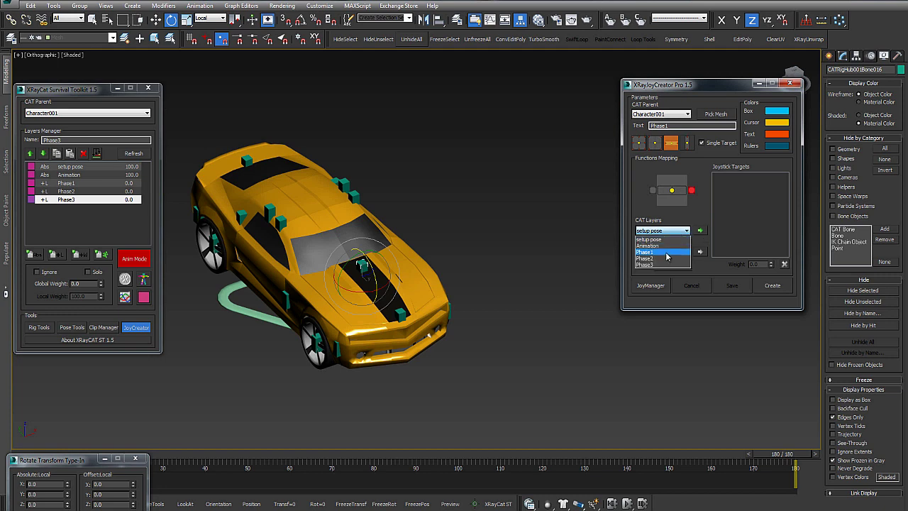
click(663, 249)
click(700, 232)
key(f)
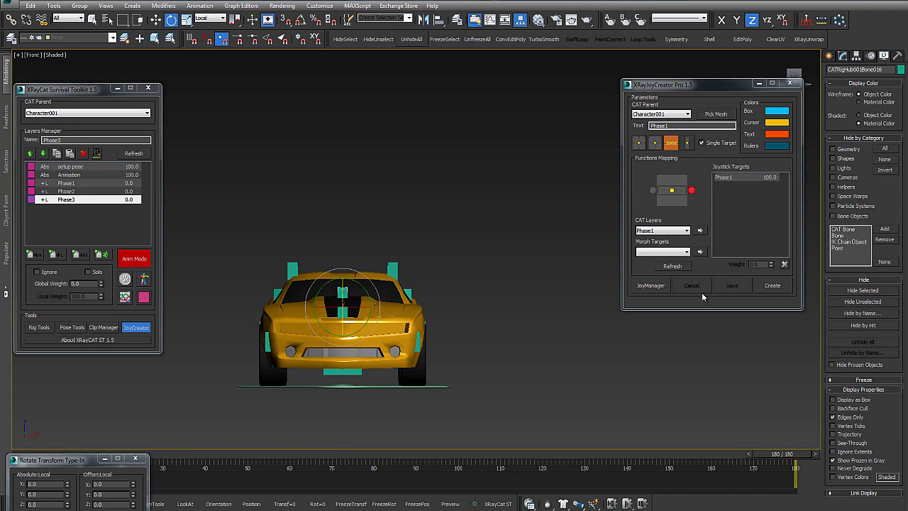
click(771, 286)
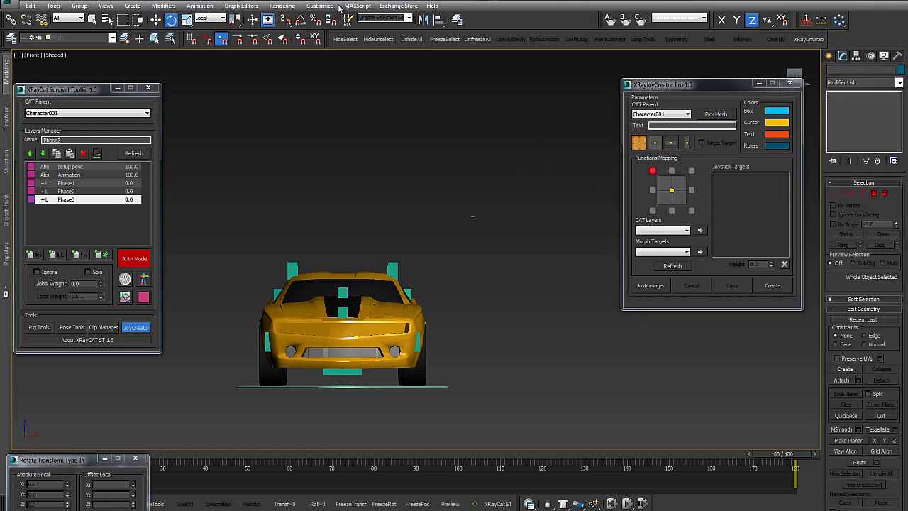
- Unfreeze the Mesh layer to make the new Phase1 joystick selectable for scaling
click(188, 23)
middle_drag(484, 247, 442, 260)
scroll(444, 259, up, 6)
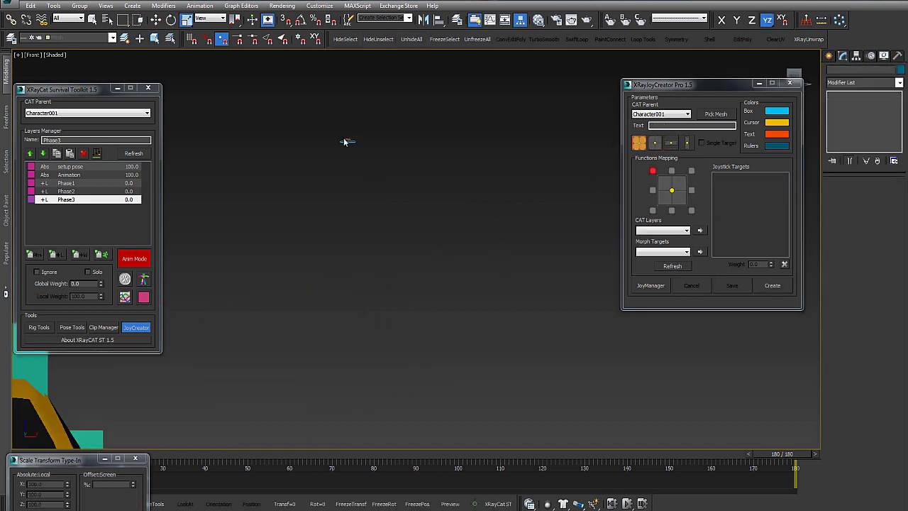
middle_drag(369, 149, 452, 229)
scroll(437, 231, up, 3)
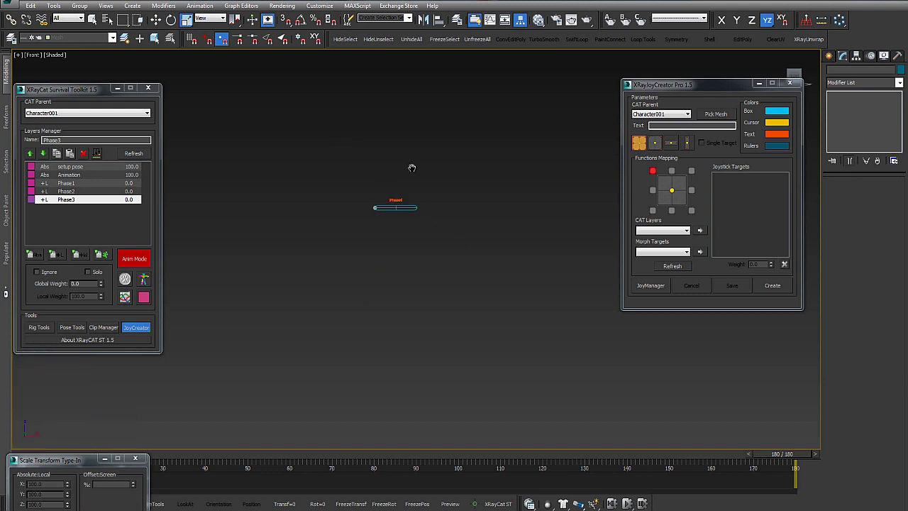
middle_drag(411, 172, 471, 273)
scroll(468, 268, up, 1)
click(77, 38)
click(31, 77)
click(224, 163)
- Scale up the Phase1 joystick box uniformly to a readable size above the car
click(455, 315)
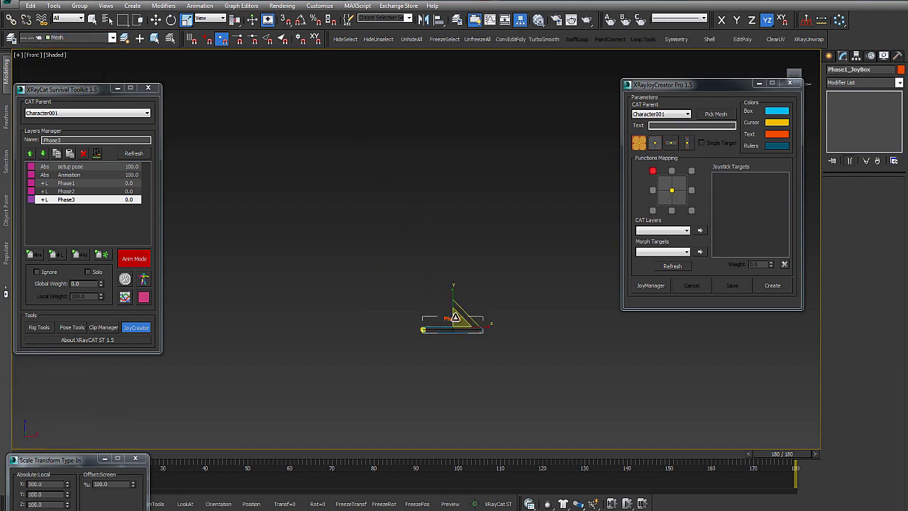
key(z)
scroll(470, 273, down, 5)
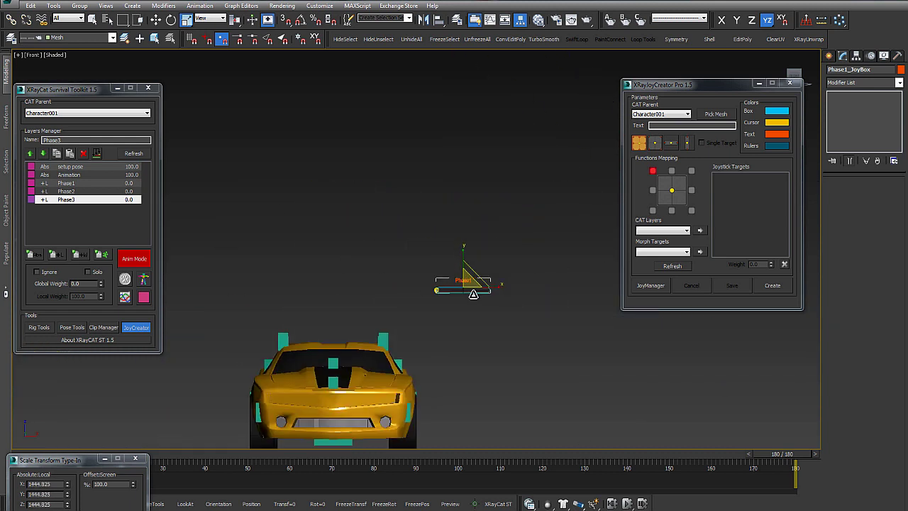
click(612, 303)
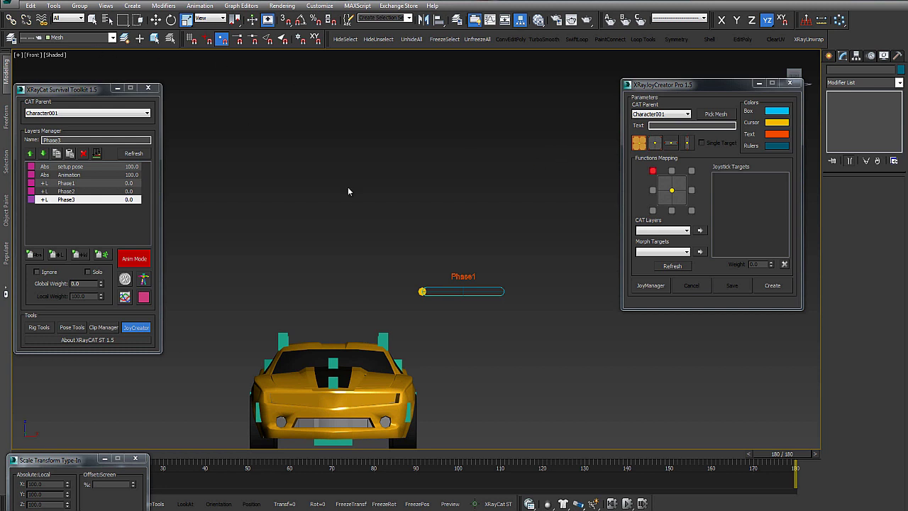
- Select the Phase1 joystick's box and cursor and assign them to layer 0 (default)
drag(469, 304, 507, 316)
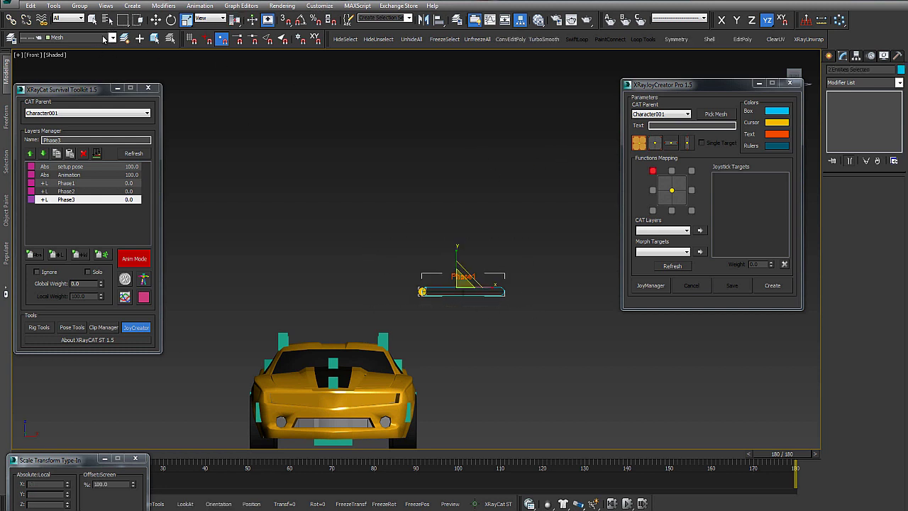
click(98, 41)
click(68, 49)
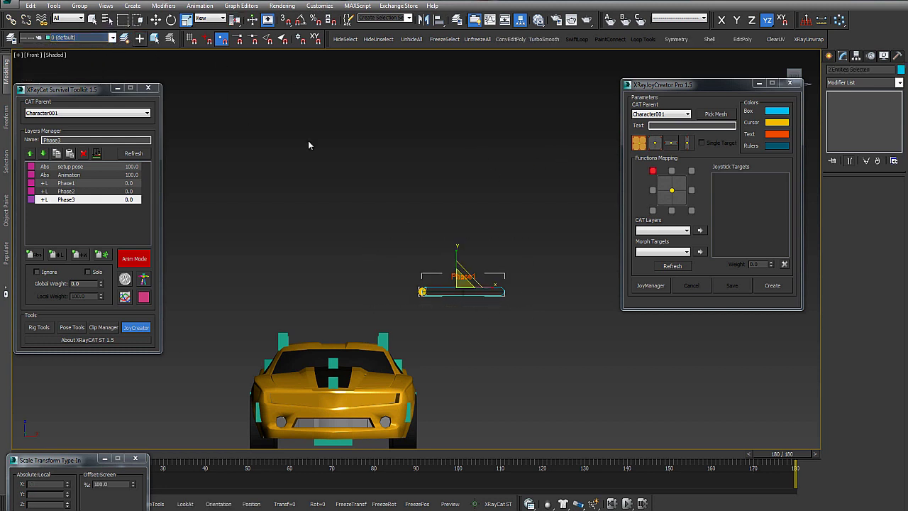
click(483, 220)
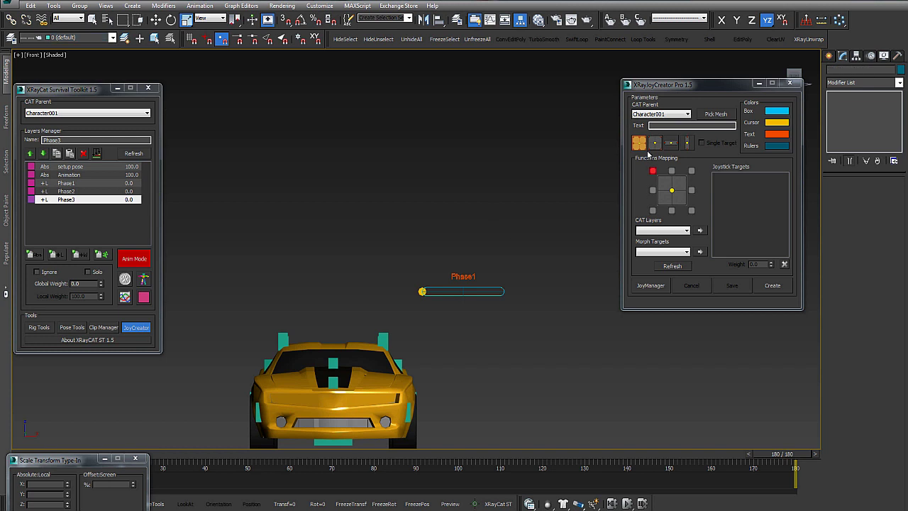
- Configure a horizontal, single-target joystick with the text Phase2 for the CAT parent Character001
click(670, 144)
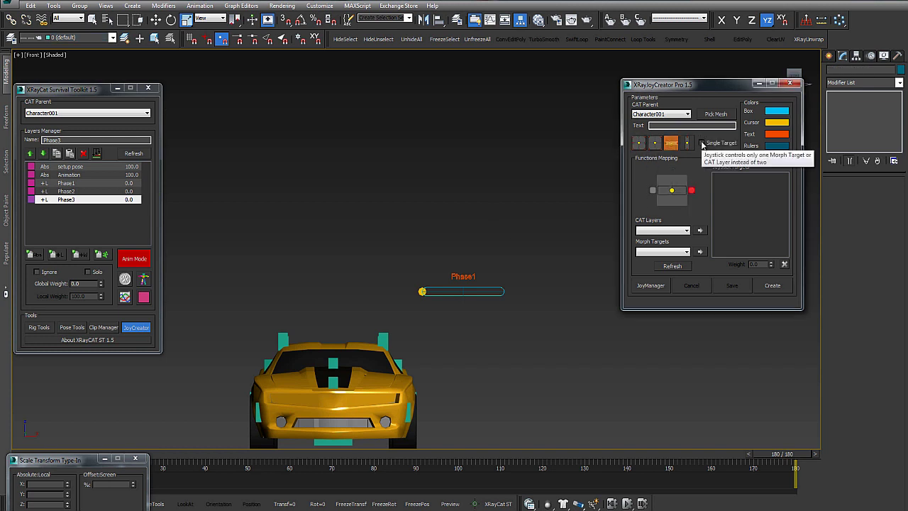
click(703, 144)
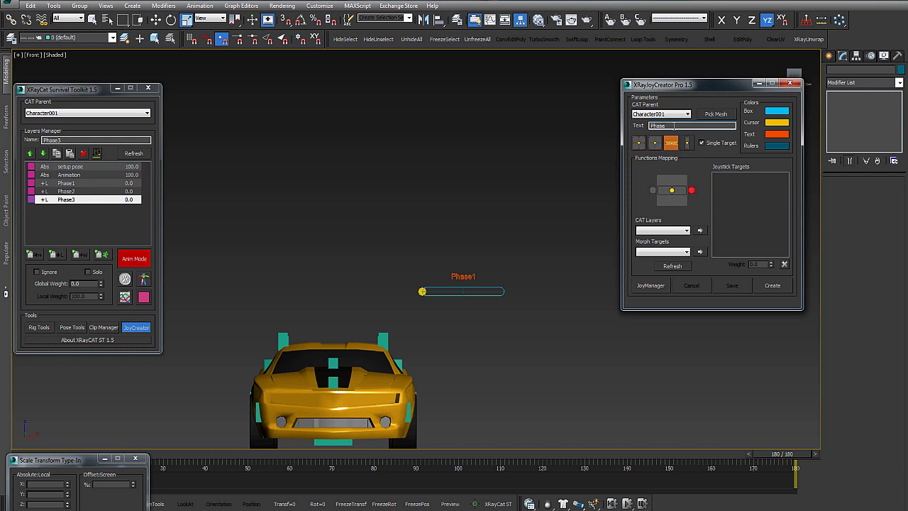
click(678, 232)
click(660, 114)
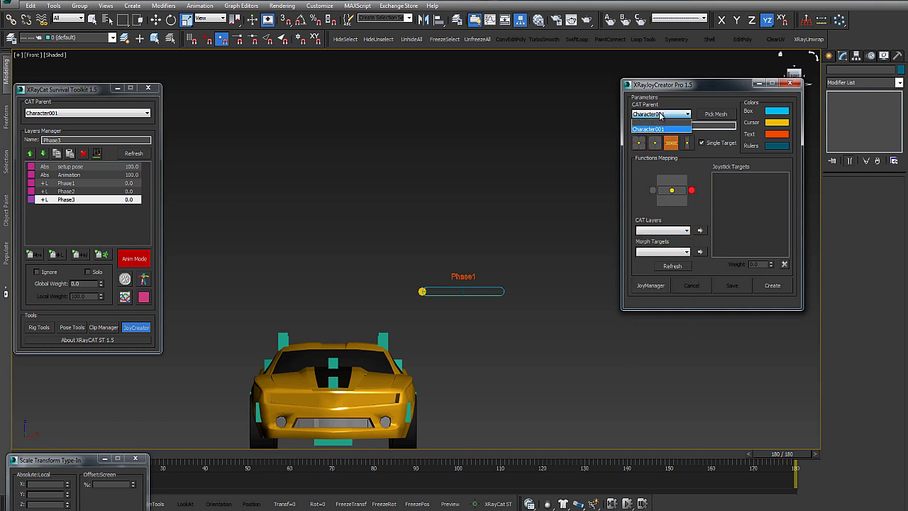
click(659, 130)
- Assign the Phase2 CAT layer as the joystick's target and create the joystick below Phase1 in the Front view
click(686, 231)
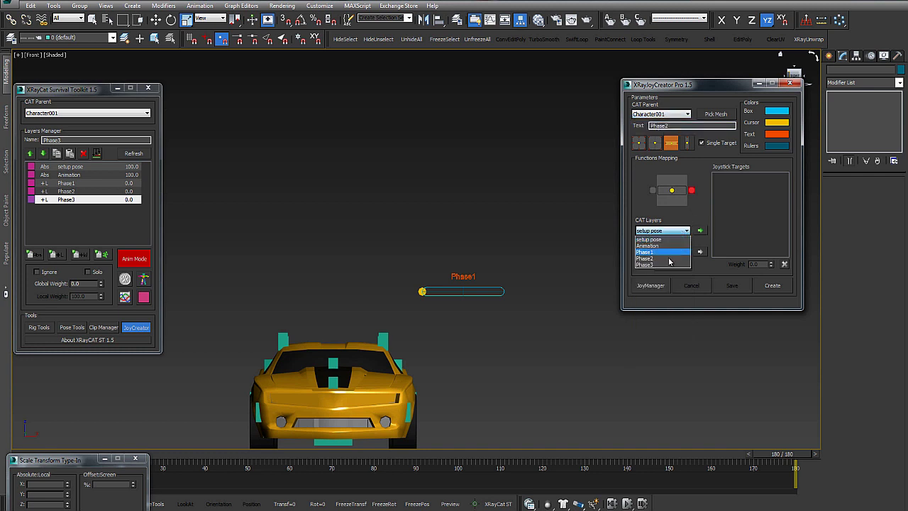
click(660, 256)
click(700, 231)
click(774, 290)
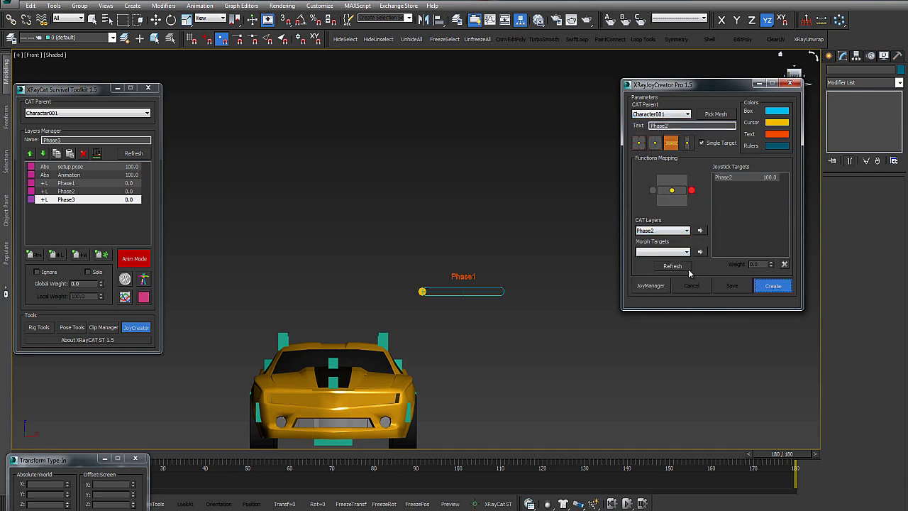
click(502, 330)
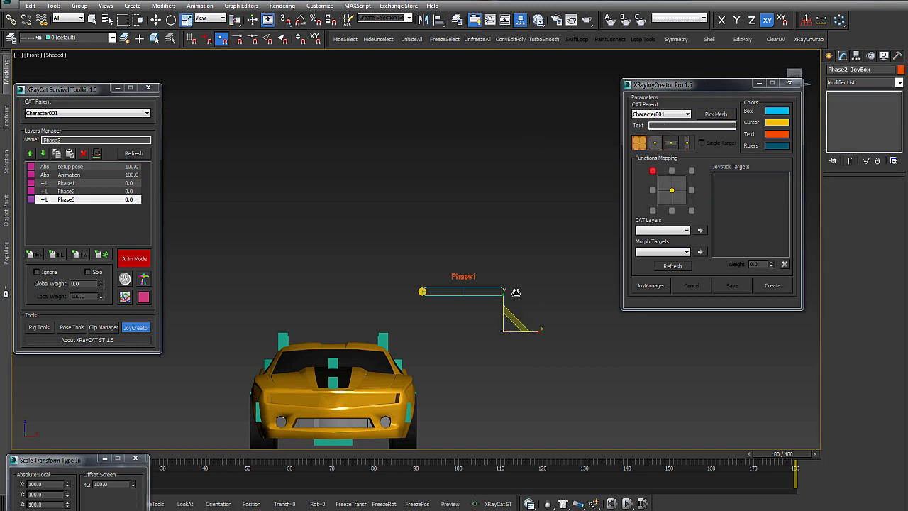
- Scale the Phase2 joystick up to about the size of Phase1 and place it directly beneath that joystick
drag(513, 320, 717, 71)
click(156, 20)
drag(519, 322, 478, 309)
- Select the Phase1 and Phase2 joysticks together and move them higher above the car
middle_drag(502, 416, 450, 306)
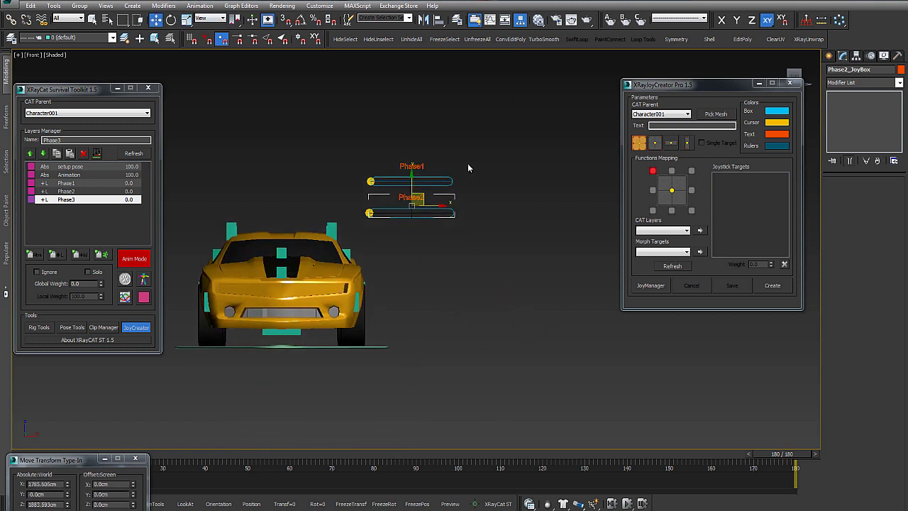
drag(479, 140, 447, 204)
drag(433, 174, 425, 99)
click(625, 204)
- Configure a horizontal, single-target joystick with the text Phase3 for the CAT parent Character001
click(676, 116)
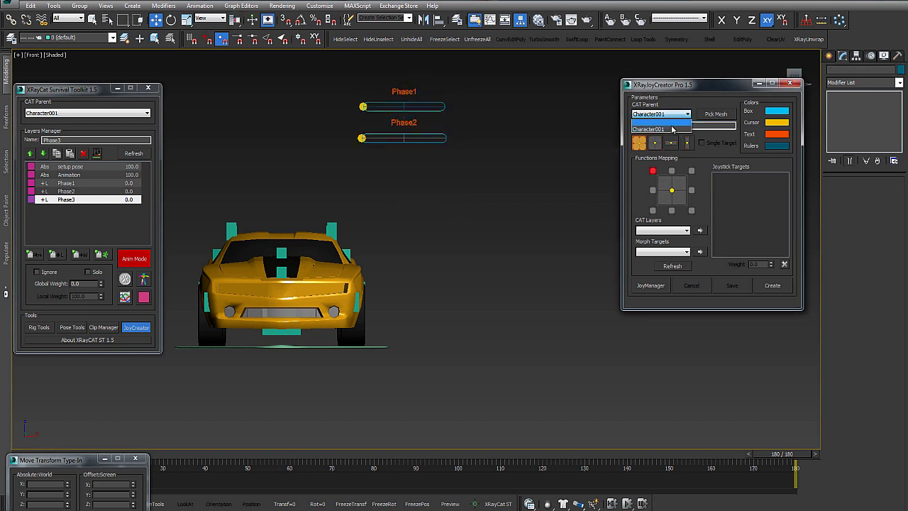
click(672, 122)
click(670, 116)
click(664, 130)
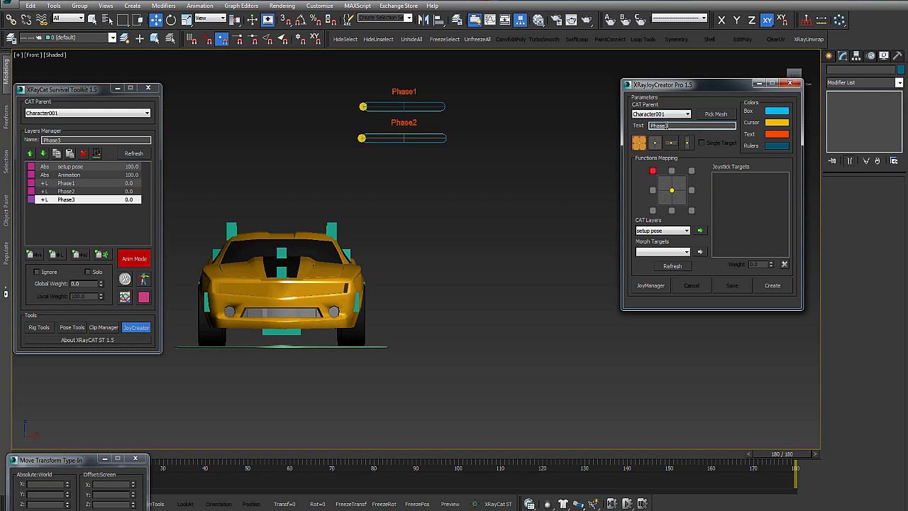
click(675, 143)
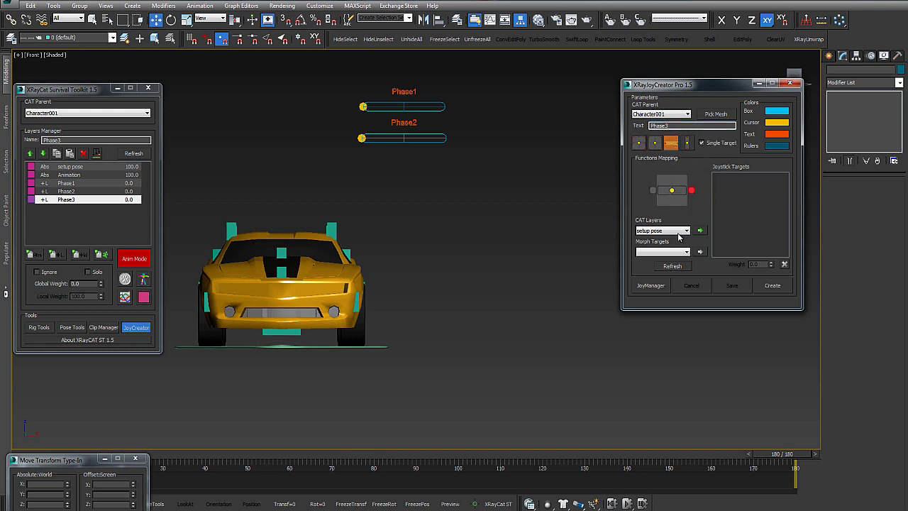
- Assign the Phase3 CAT layer as the joystick's target and create the joystick in the Front view
click(679, 231)
click(656, 265)
click(700, 230)
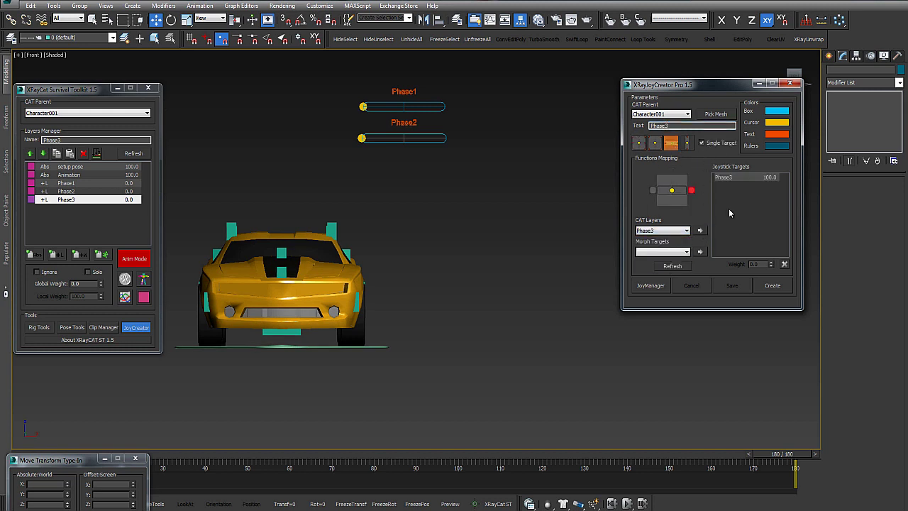
click(772, 285)
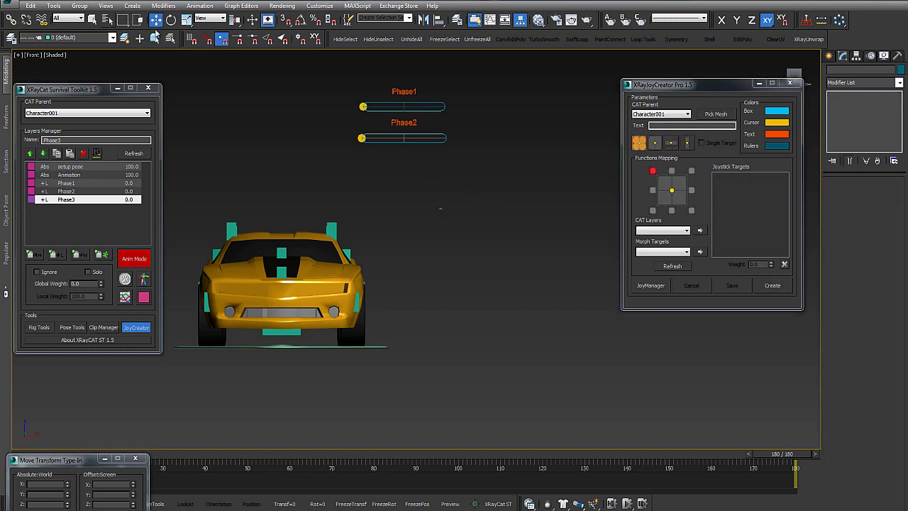
- Scale up the Phase3 joystick to match the others and place it directly beneath Phase2
key(r)
drag(445, 212, 648, 231)
right_click(648, 230)
key(w)
drag(440, 184, 415, 155)
alt+middle_drag(432, 164, 434, 246)
click(434, 246)
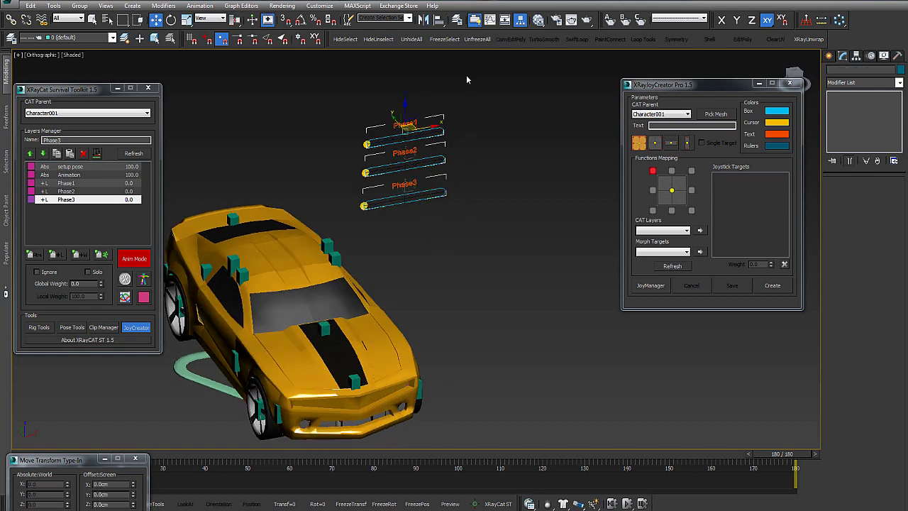
- Test the Phase1 joystick's cursor along its X axis and hide the CAT bones layer
click(367, 144)
mouse_move(376, 143)
mouse_down()
mouse_move(459, 132)
mouse_move(368, 144)
mouse_up()
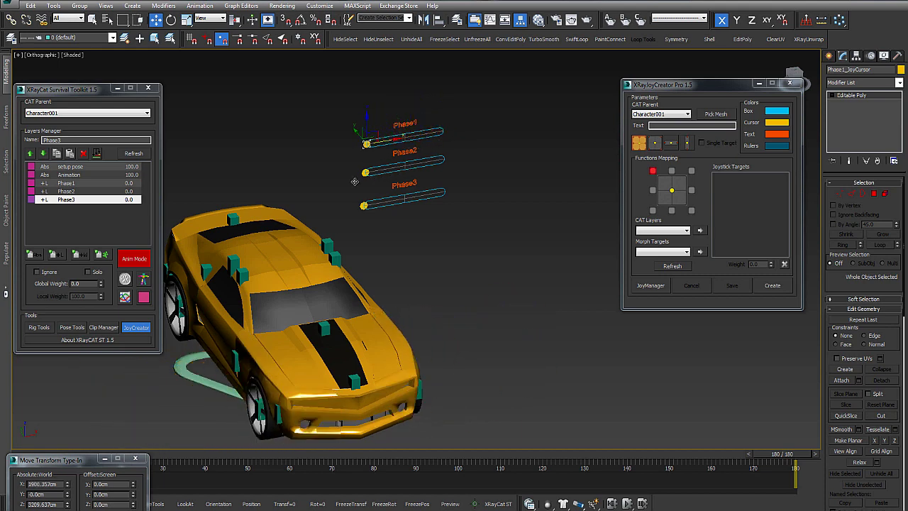
click(39, 40)
click(23, 55)
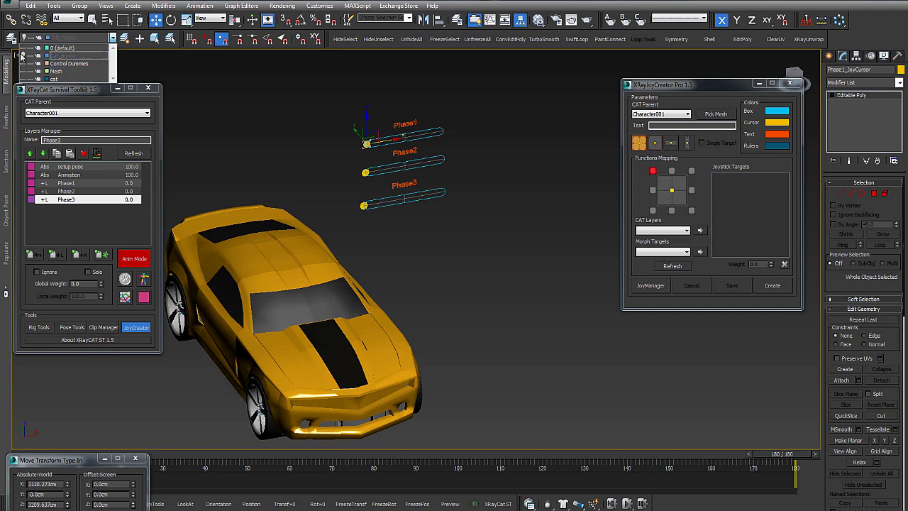
- Close the XRayJoyCreator window and move the XRayCat Survival Toolkit window clear of the car and joysticks
alt+middle_drag(429, 292, 518, 235)
scroll(526, 258, down, 4)
click(789, 84)
alt+middle_drag(586, 193, 510, 194)
drag(95, 90, 800, 66)
alt+middle_drag(490, 178, 539, 234)
click(540, 233)
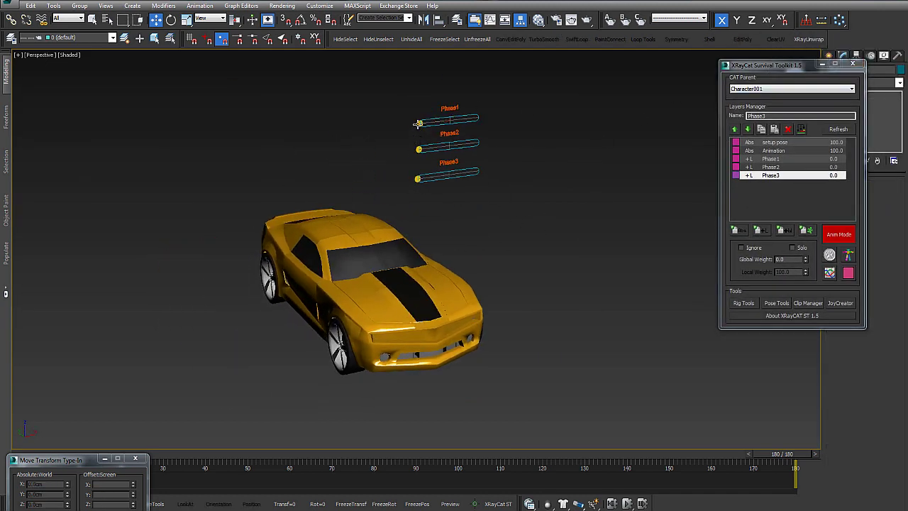
- Test the Phase1, Phase2 and Phase3 joysticks by sliding each cursor to its far end and back to the start
click(420, 125)
alt+middle_drag(441, 125, 425, 148)
drag(437, 120, 522, 113)
drag(420, 149, 531, 135)
alt+middle_drag(486, 186, 432, 187)
drag(428, 165, 496, 183)
alt+middle_drag(461, 241, 512, 181)
drag(506, 163, 427, 165)
click(499, 140)
drag(491, 135, 423, 135)
drag(491, 113, 424, 112)
- Turn on Auto Key, close the transform type-in window, and key the Phase1 cursor at its far end at frame 40
alt+middle_drag(386, 231, 249, 301)
key(n)
click(135, 459)
drag(777, 454, 220, 463)
key(w)
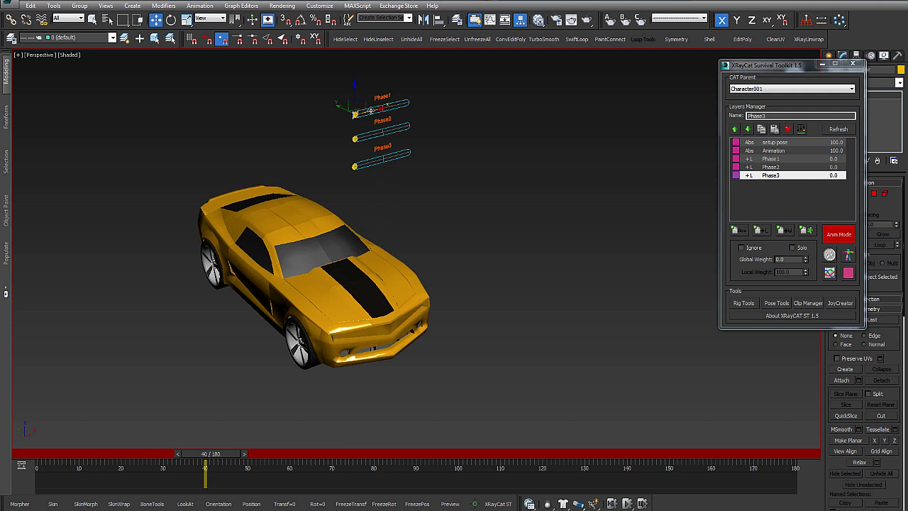
drag(371, 111, 427, 97)
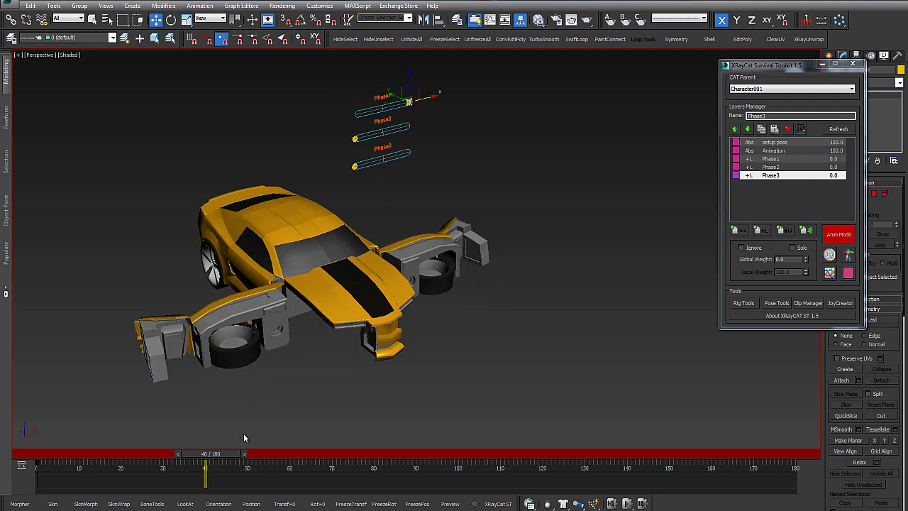
- Shift the Phase1 cursor's two animation keys to frames 20 and 60
drag(220, 457, 58, 456)
key(w)
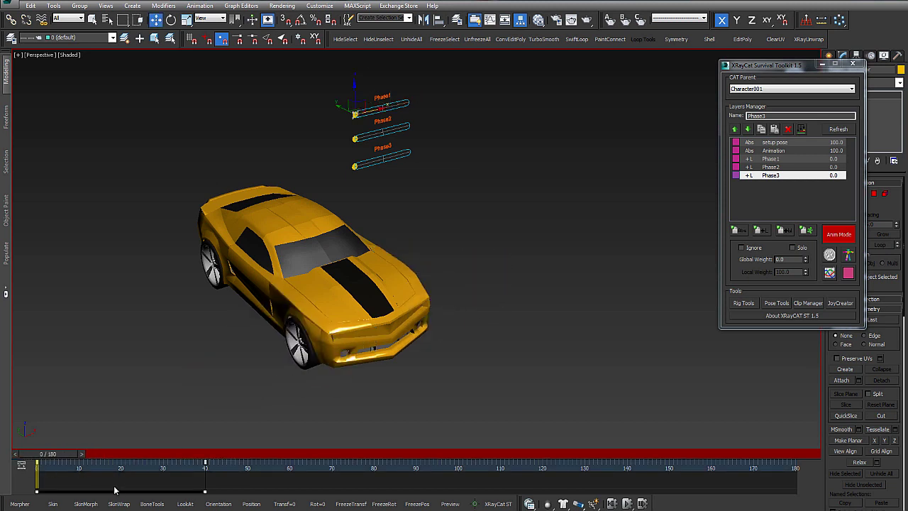
drag(116, 491, 199, 489)
click(369, 441)
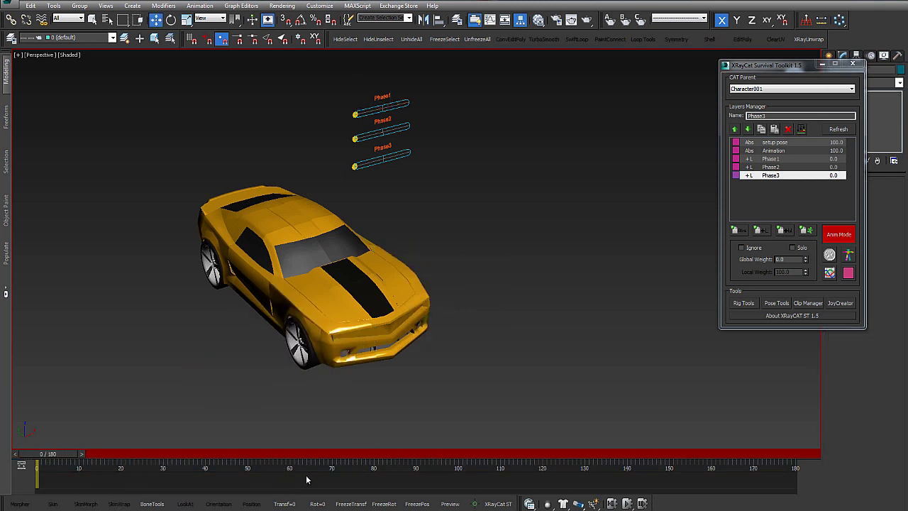
click(355, 114)
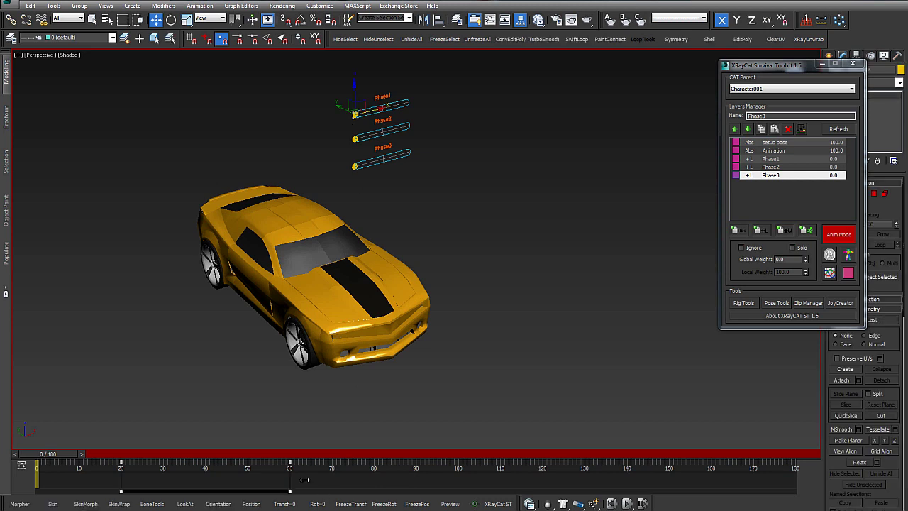
- Try adding small back-and-forth bounce keys to the Phase1 cursor between frames 50 and 60
drag(310, 459, 282, 476)
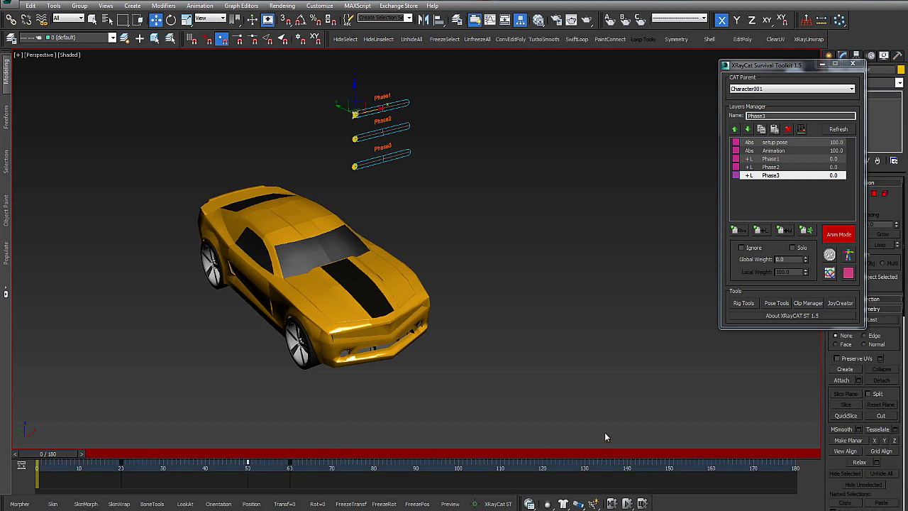
drag(171, 452, 285, 477)
drag(432, 100, 426, 101)
drag(282, 453, 294, 451)
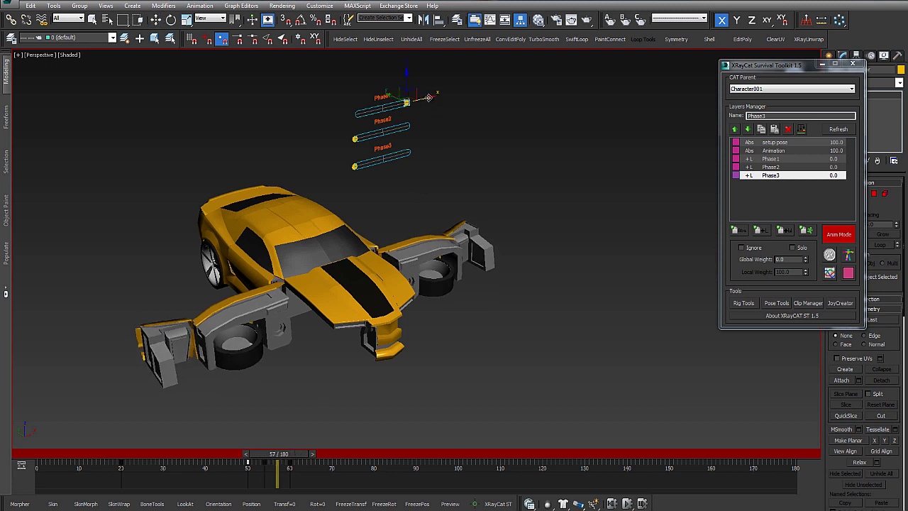
drag(425, 100, 430, 99)
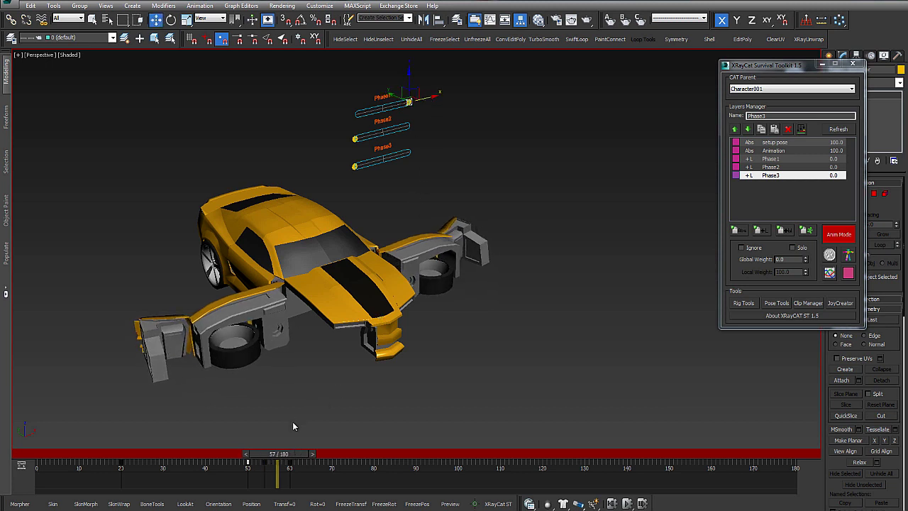
drag(290, 460, 296, 459)
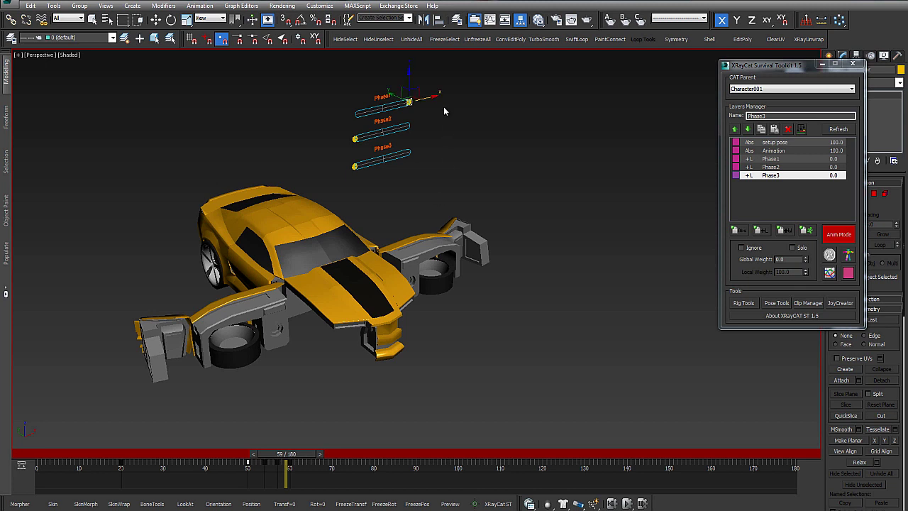
drag(426, 99, 423, 100)
- Preview the animation and respace the Phase1 bounce keys so the last one sits at about frame 68
shift+drag(291, 462, 43, 459)
key(slash)
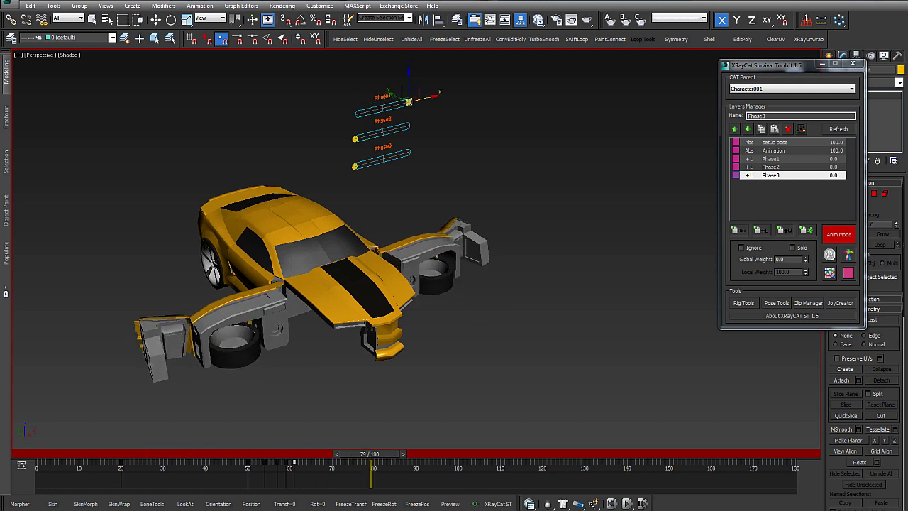
drag(315, 483, 263, 481)
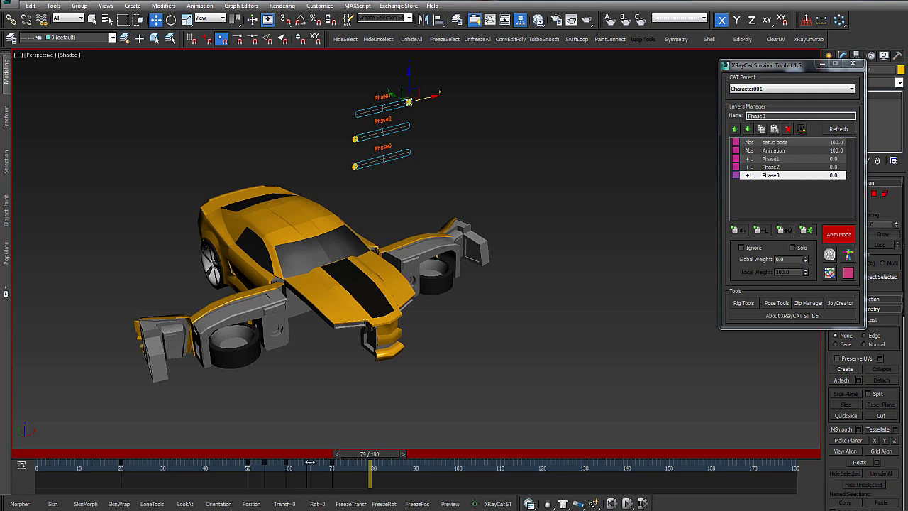
drag(331, 463, 421, 495)
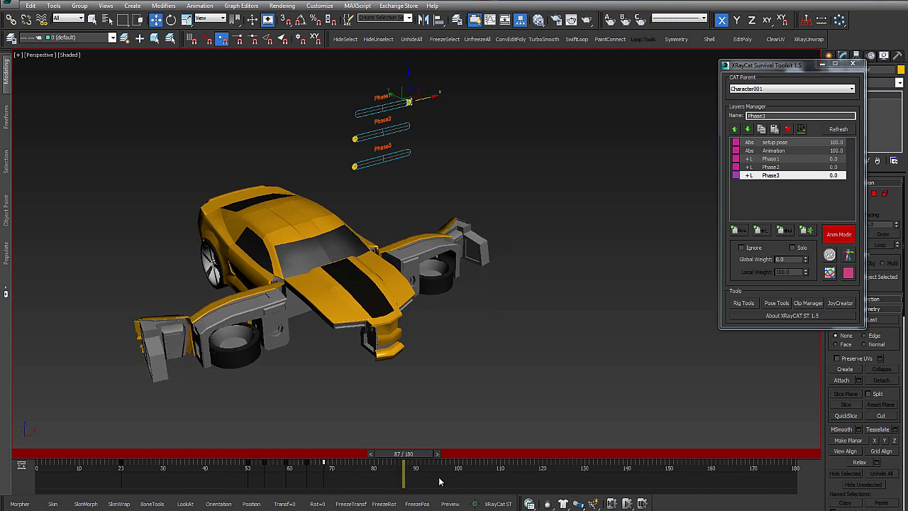
- Replace all Phase1 keys after frame 20 with a single key at frame 50, with the cursor at its far end
drag(438, 482, 229, 474)
key(Delete)
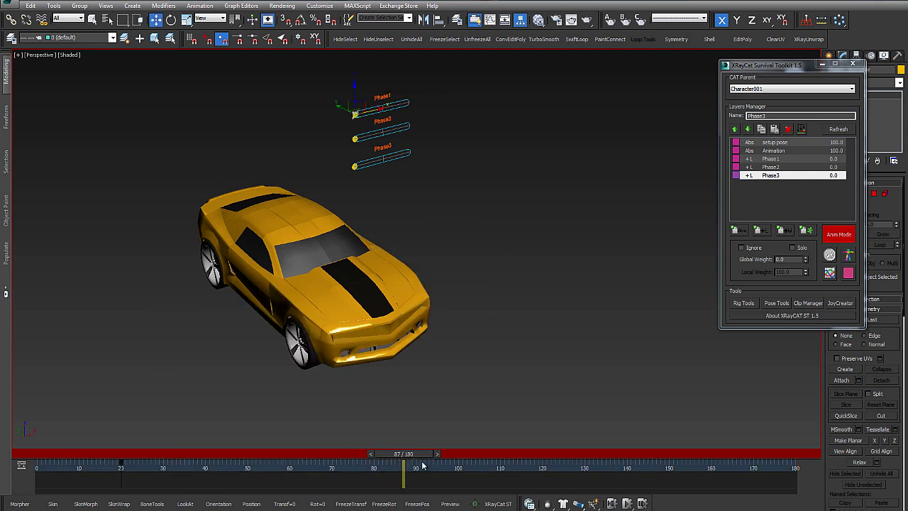
drag(411, 454, 266, 451)
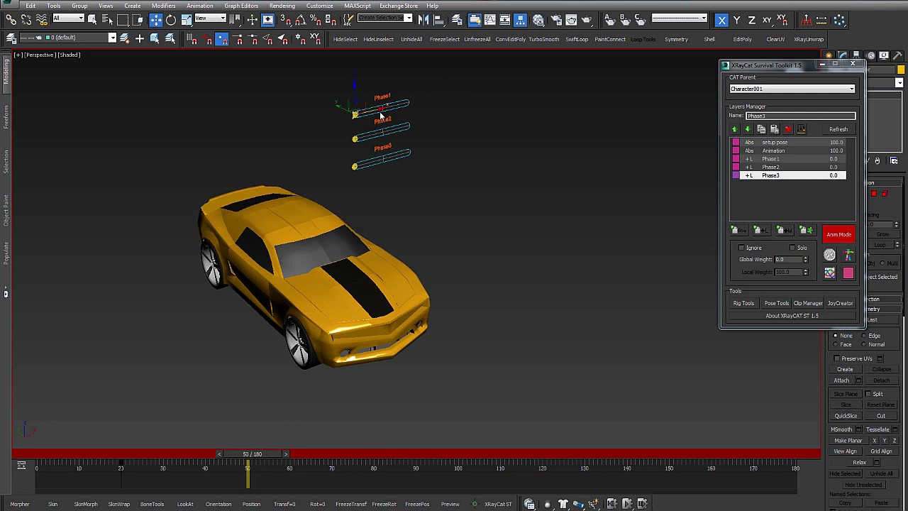
drag(379, 109, 453, 95)
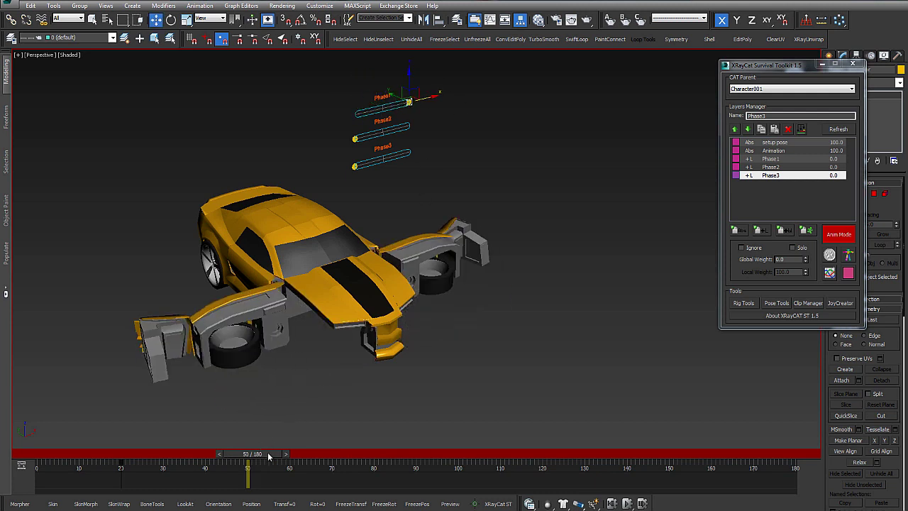
- Key the Phase2 joystick's cursor at its far end at frame 60
drag(268, 457, 312, 458)
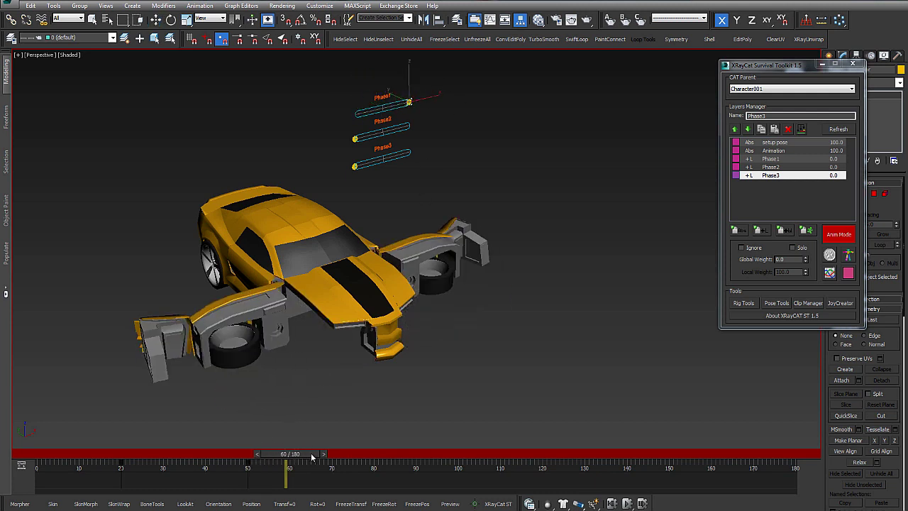
click(355, 137)
drag(378, 134, 467, 125)
- Retime the Phase2 cursor's animation keys to frames 60 and 90 and scrub through the result
drag(91, 477, 31, 466)
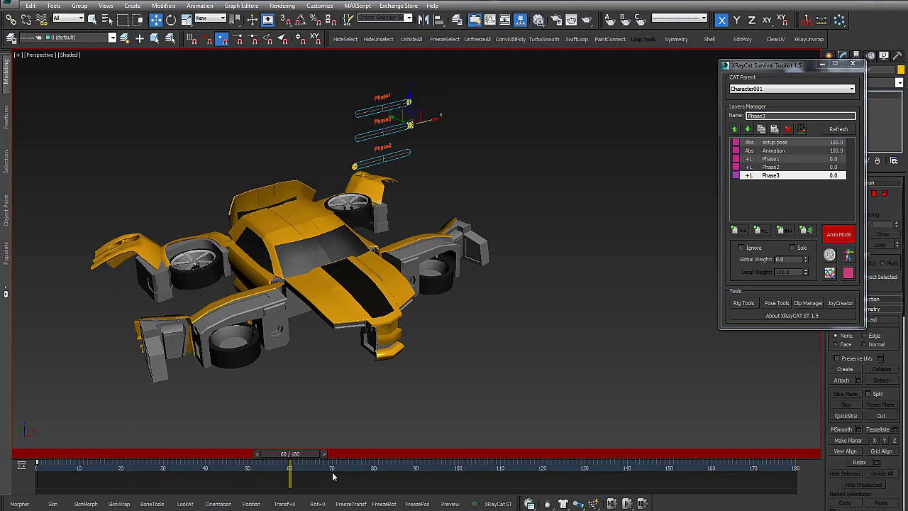
drag(78, 491, 330, 492)
drag(572, 460, 531, 475)
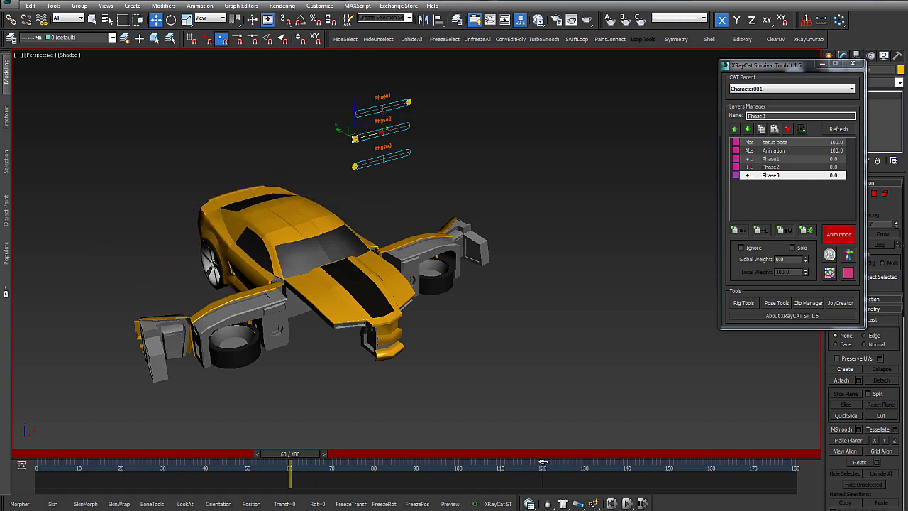
drag(213, 457, 446, 460)
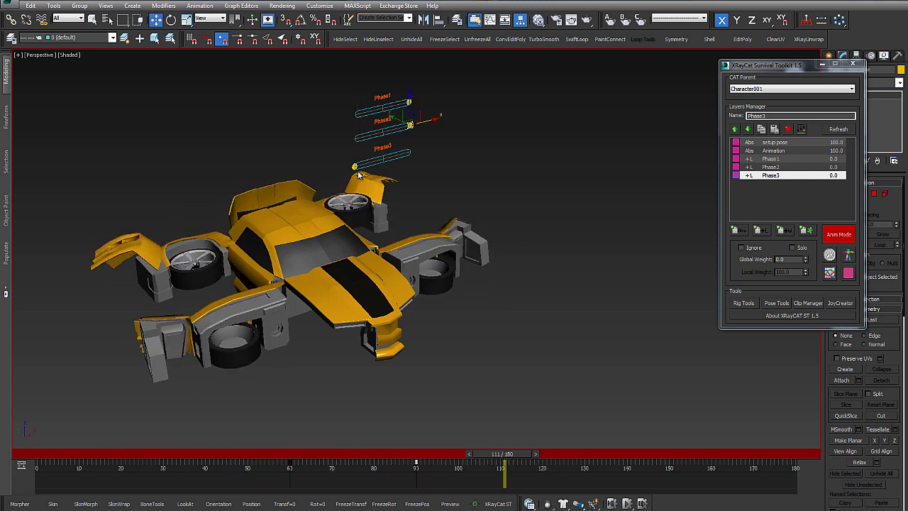
- Key the Phase3 joystick's cursor at its far end at frame 111, shift its starting key to frame 90, and preview the motion
drag(355, 169, 419, 147)
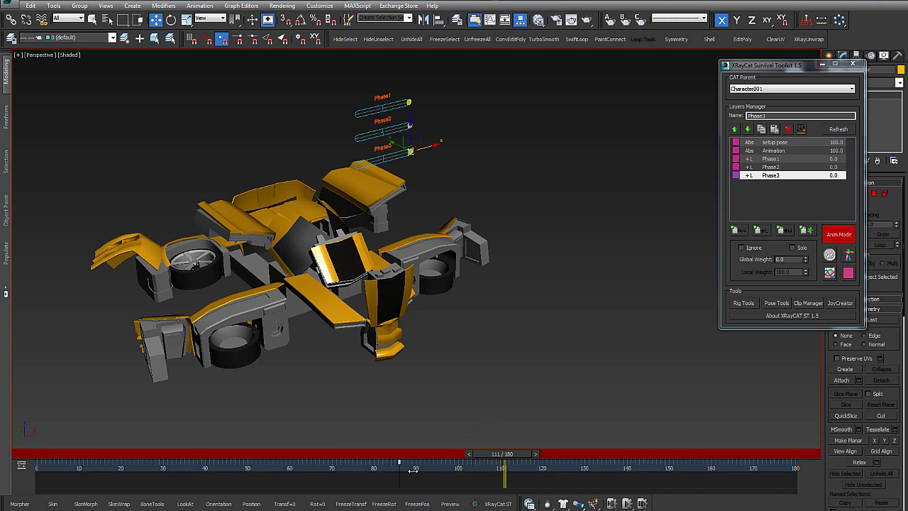
drag(510, 461, 36, 460)
key(slash)
drag(293, 459, 595, 460)
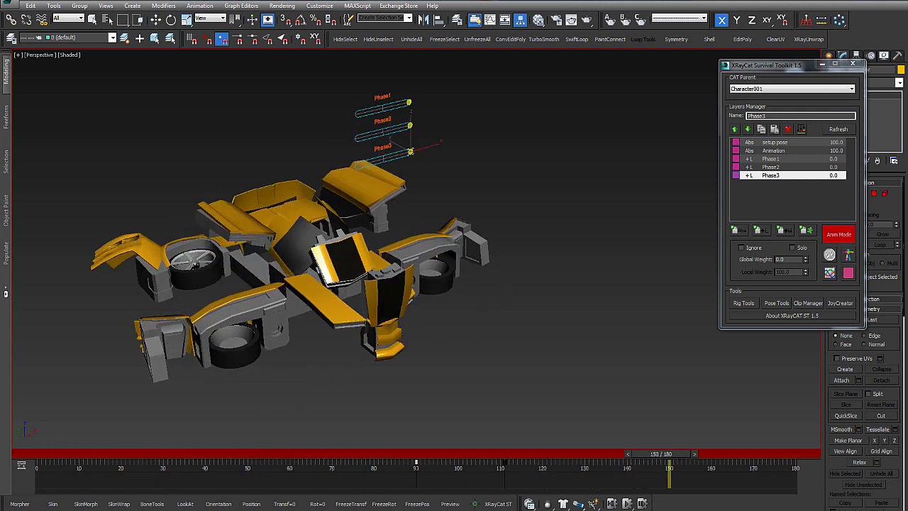
- Animate the Phase1 joystick's cursor back to its starting end between keys at frames 110 and 130
drag(676, 459, 766, 460)
key(w)
click(413, 112)
alt+middle_drag(476, 153, 441, 178)
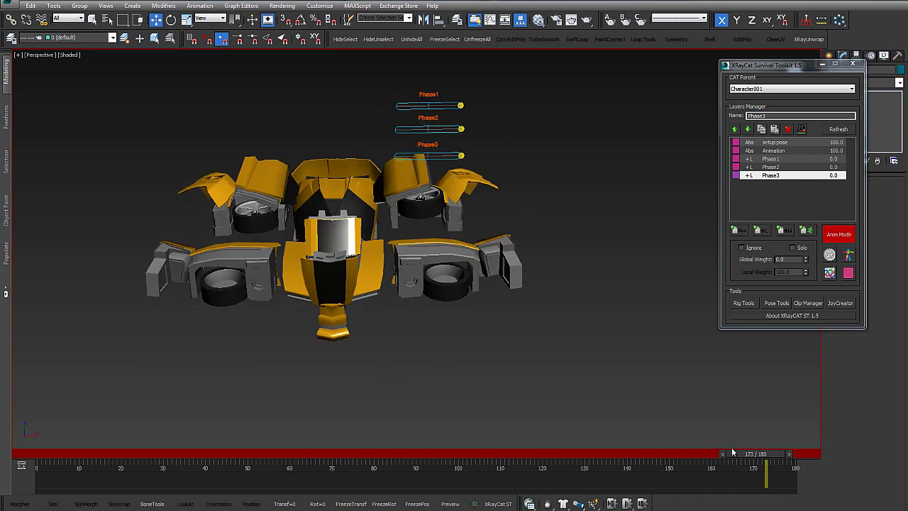
click(461, 105)
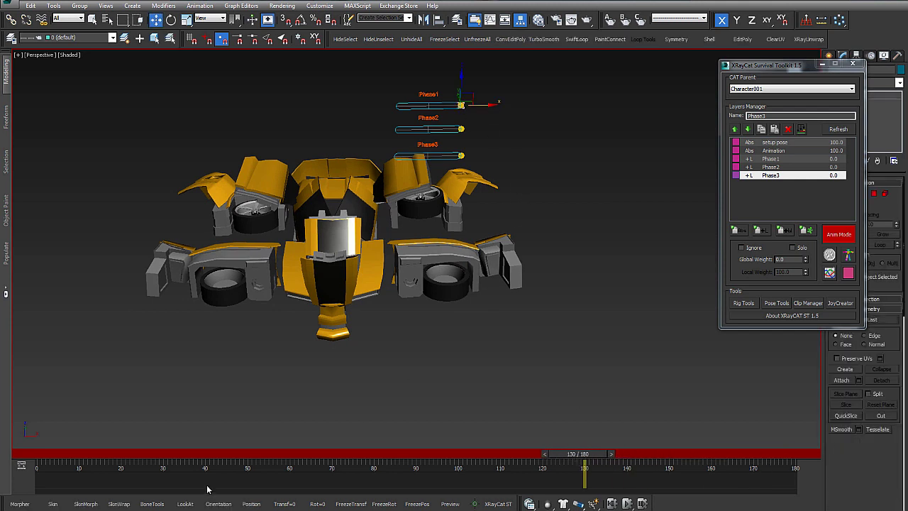
click(124, 466)
shift+drag(124, 466, 568, 488)
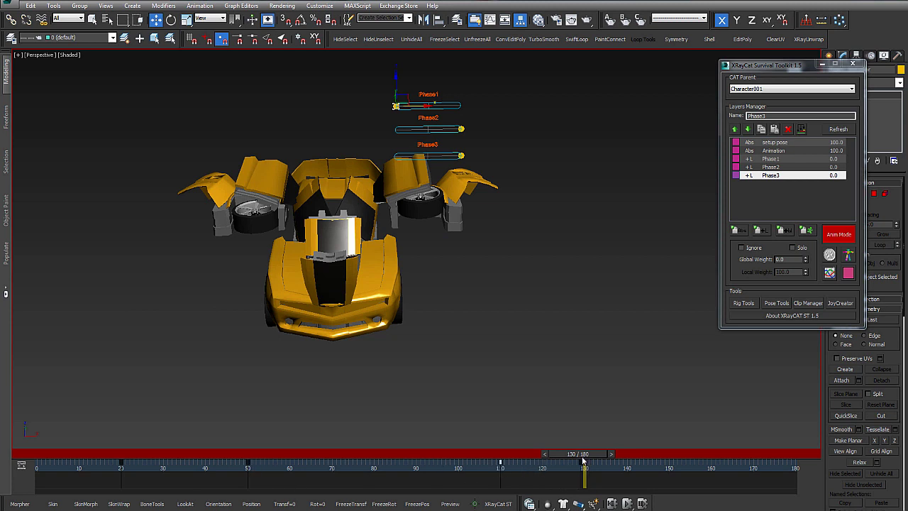
mouse_move(583, 462)
mouse_down()
mouse_move(419, 462)
mouse_move(582, 462)
mouse_up()
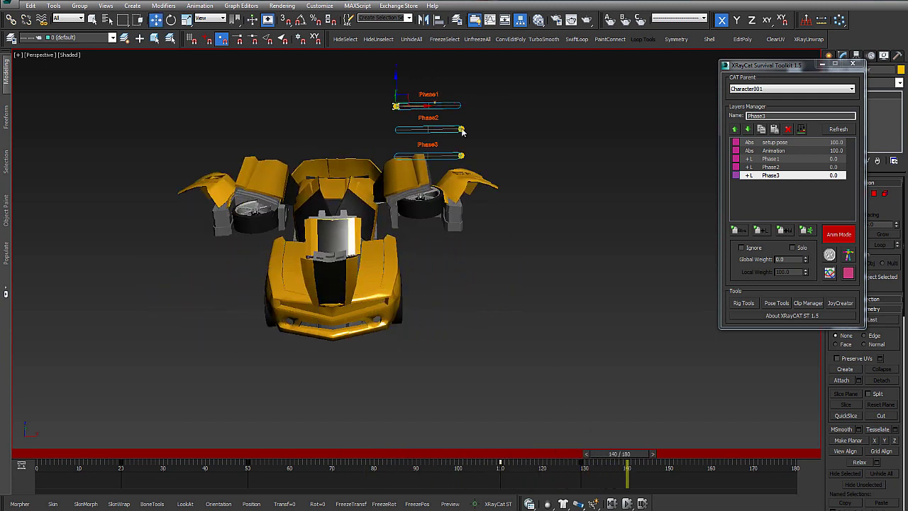
- Animate the Phase3 cursor back to its starting end between frames 130 and 140, and the Phase2 cursor between frames 150 and 164
click(461, 156)
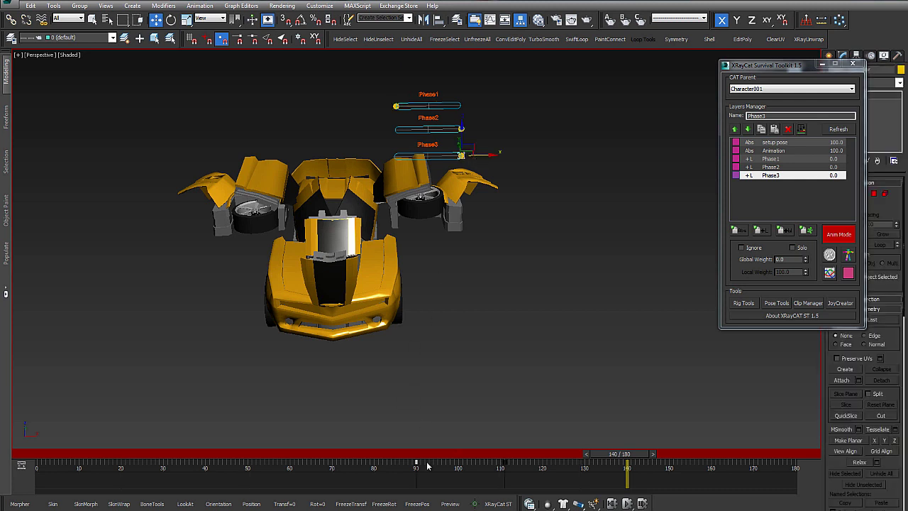
shift+drag(416, 465, 594, 473)
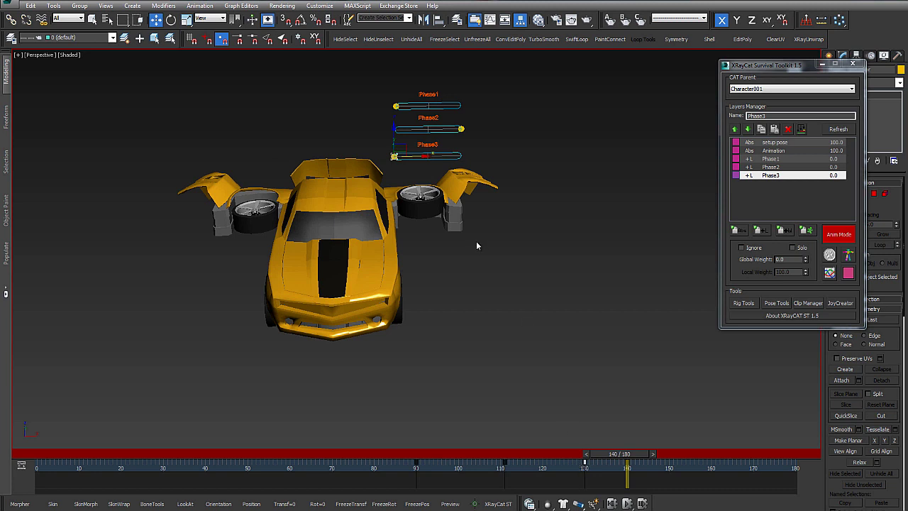
drag(623, 454, 729, 474)
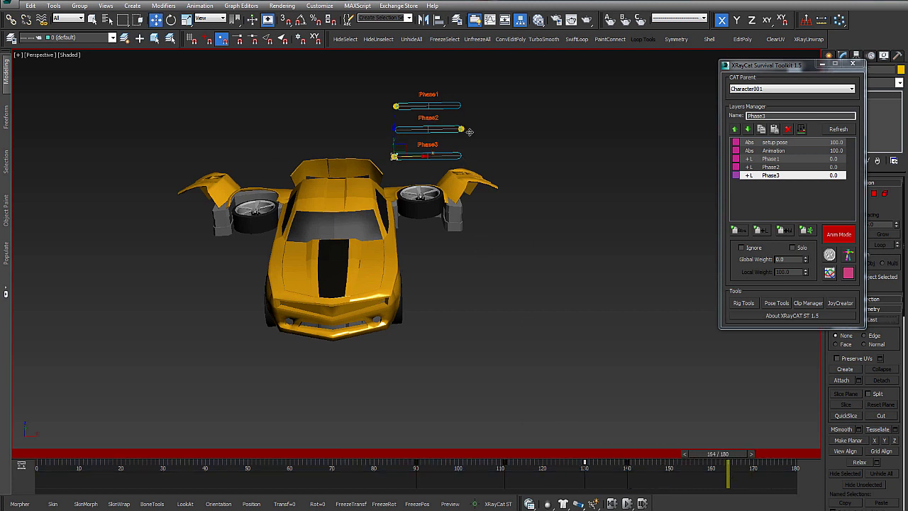
drag(469, 129, 350, 226)
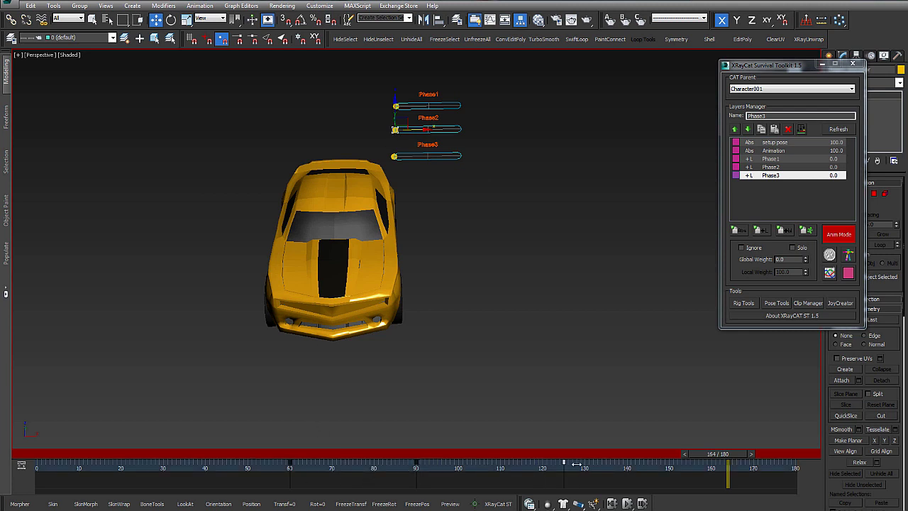
- Play the full transformation from frame 0, inspect it from several angles, and switch the viewport to Realistic shading
key(Home)
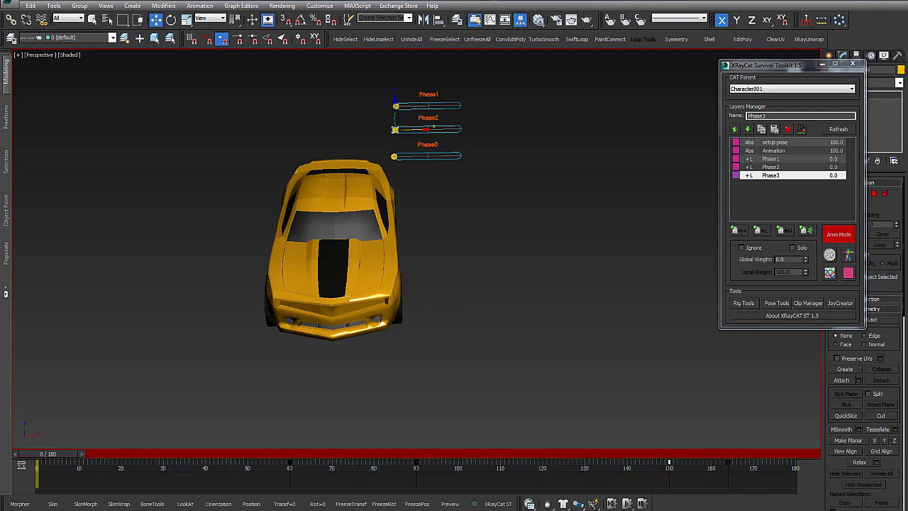
key(/)
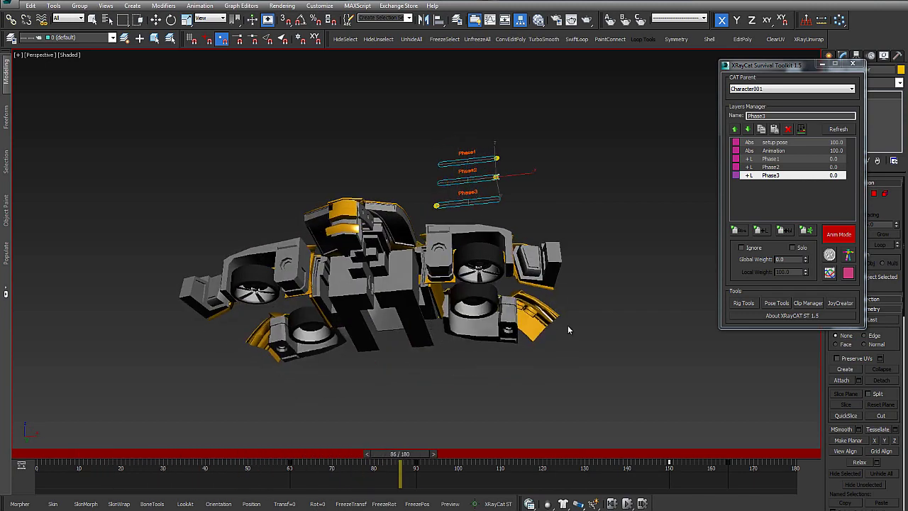
alt+middle_drag(601, 369, 555, 277)
click(69, 55)
click(78, 65)
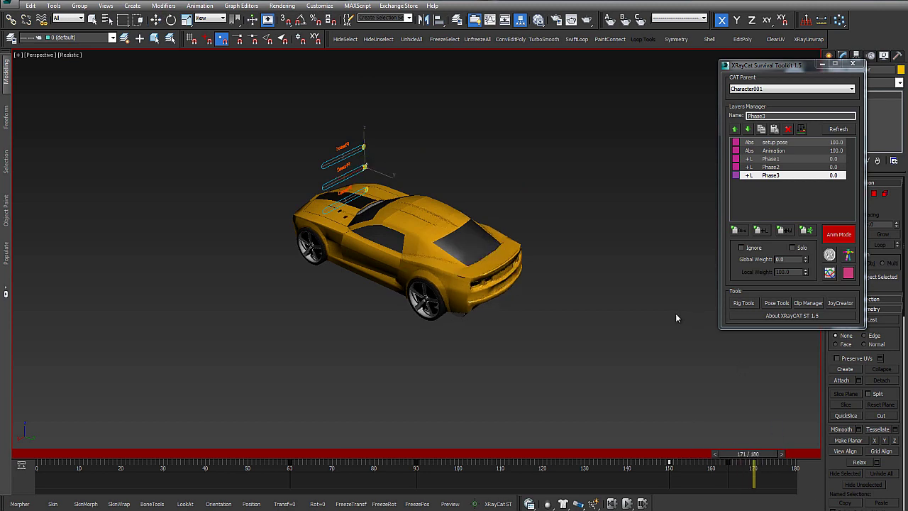